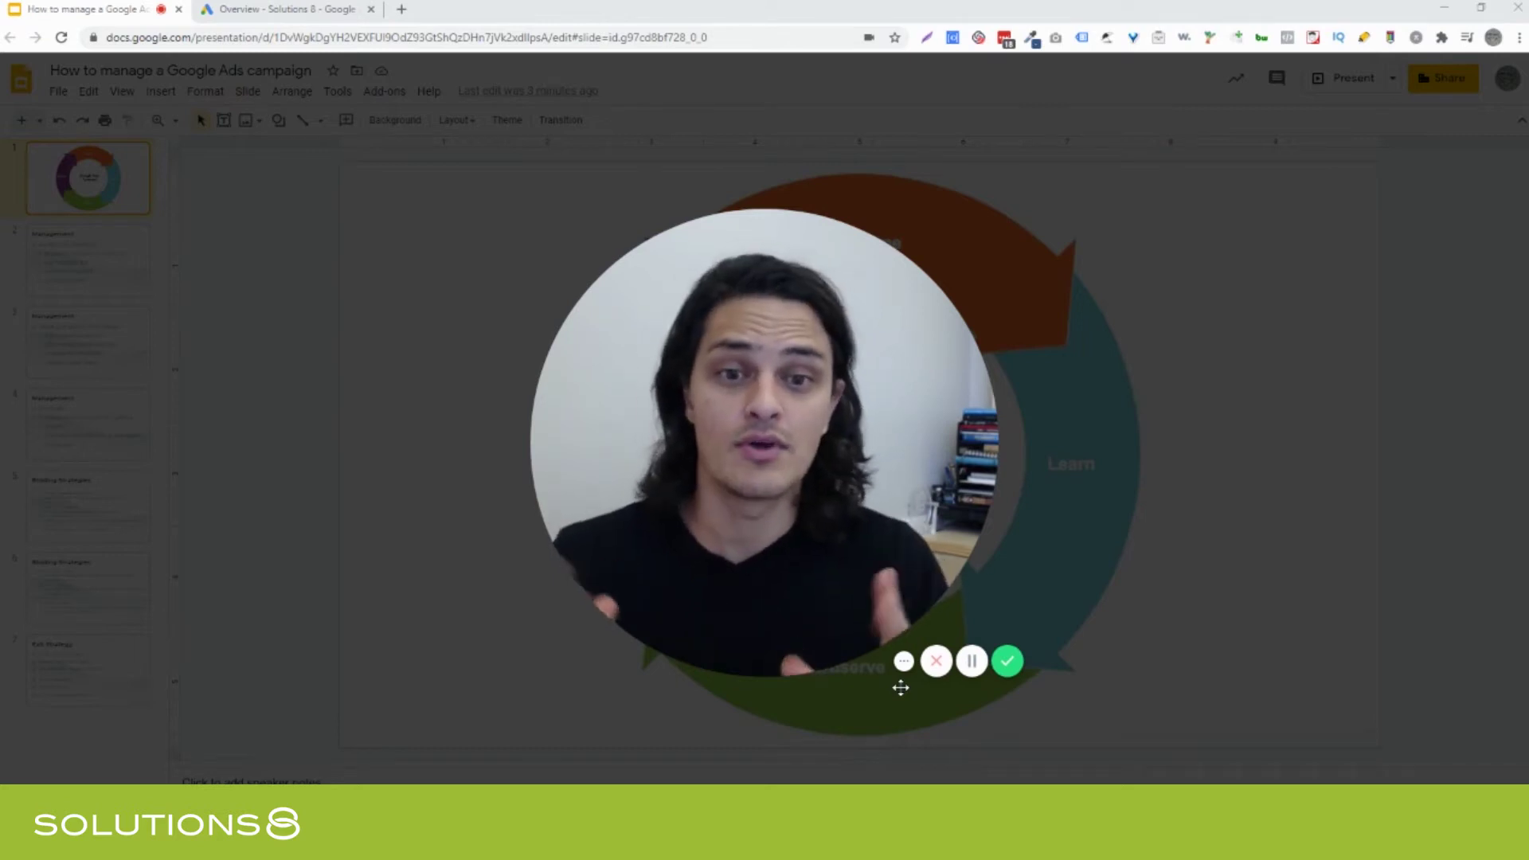
Show slide 2, the Management slide on monitoring CPC thresholds via Keywords > Columns > Attributes.
left_click(752, 653)
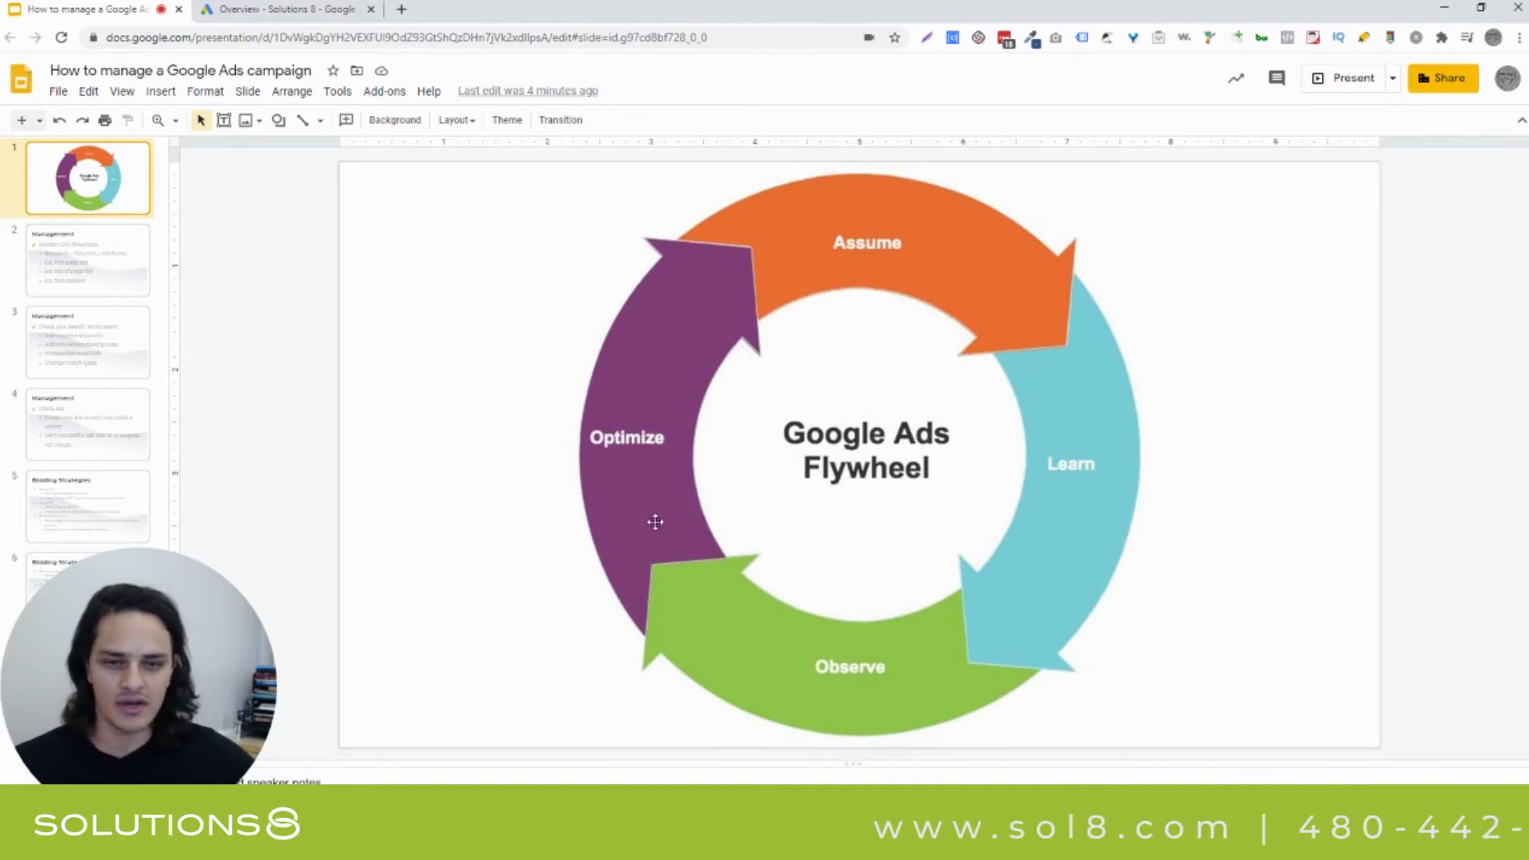
left_click(127, 276)
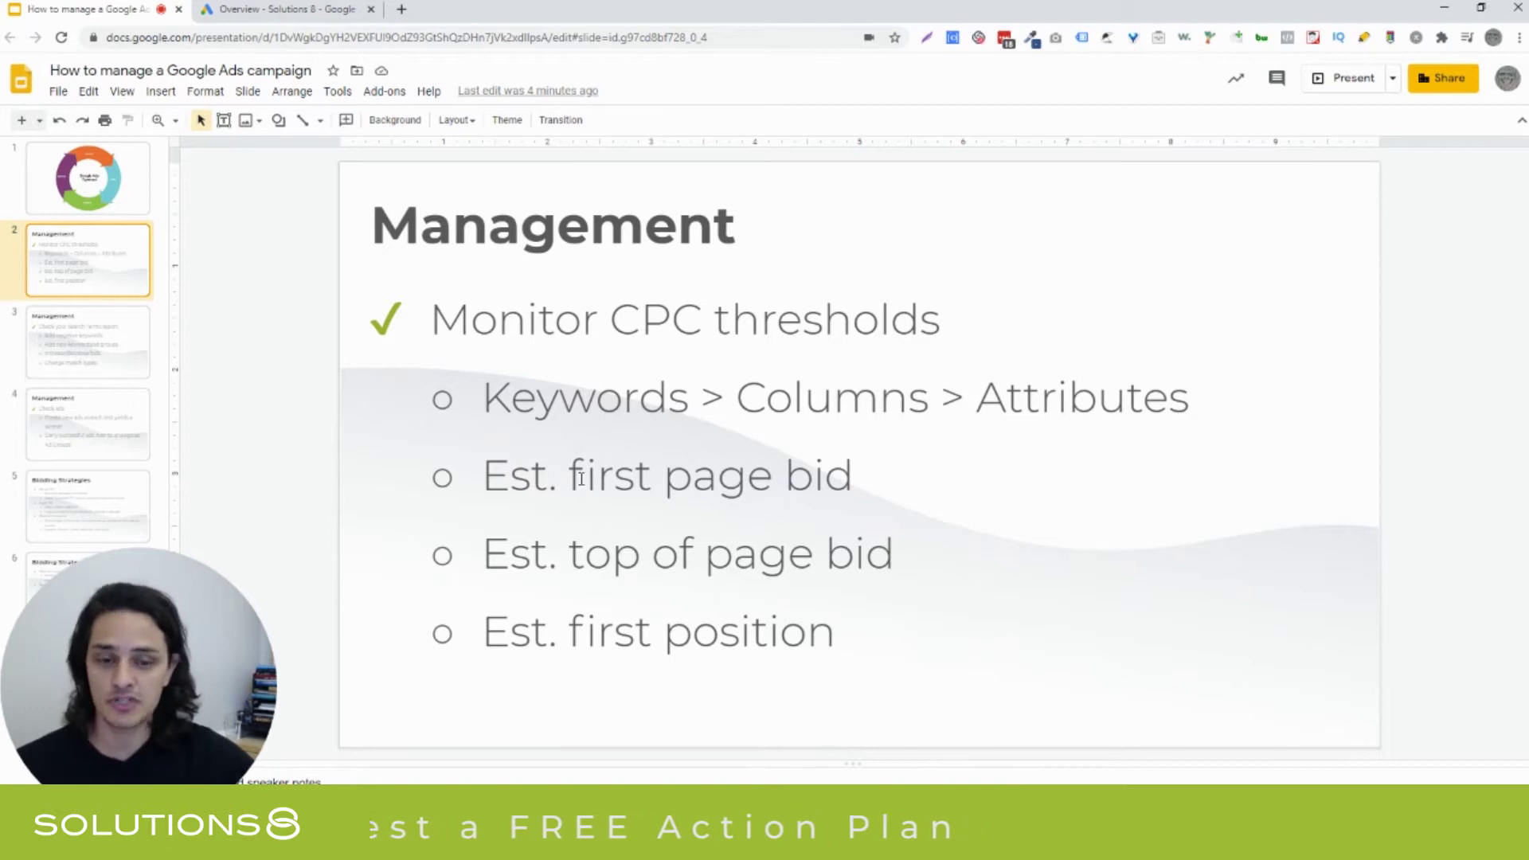
Add the Est. first page, Est. top of page and Est. first position bid columns to the Search Keywords table.
left_click(263, 10)
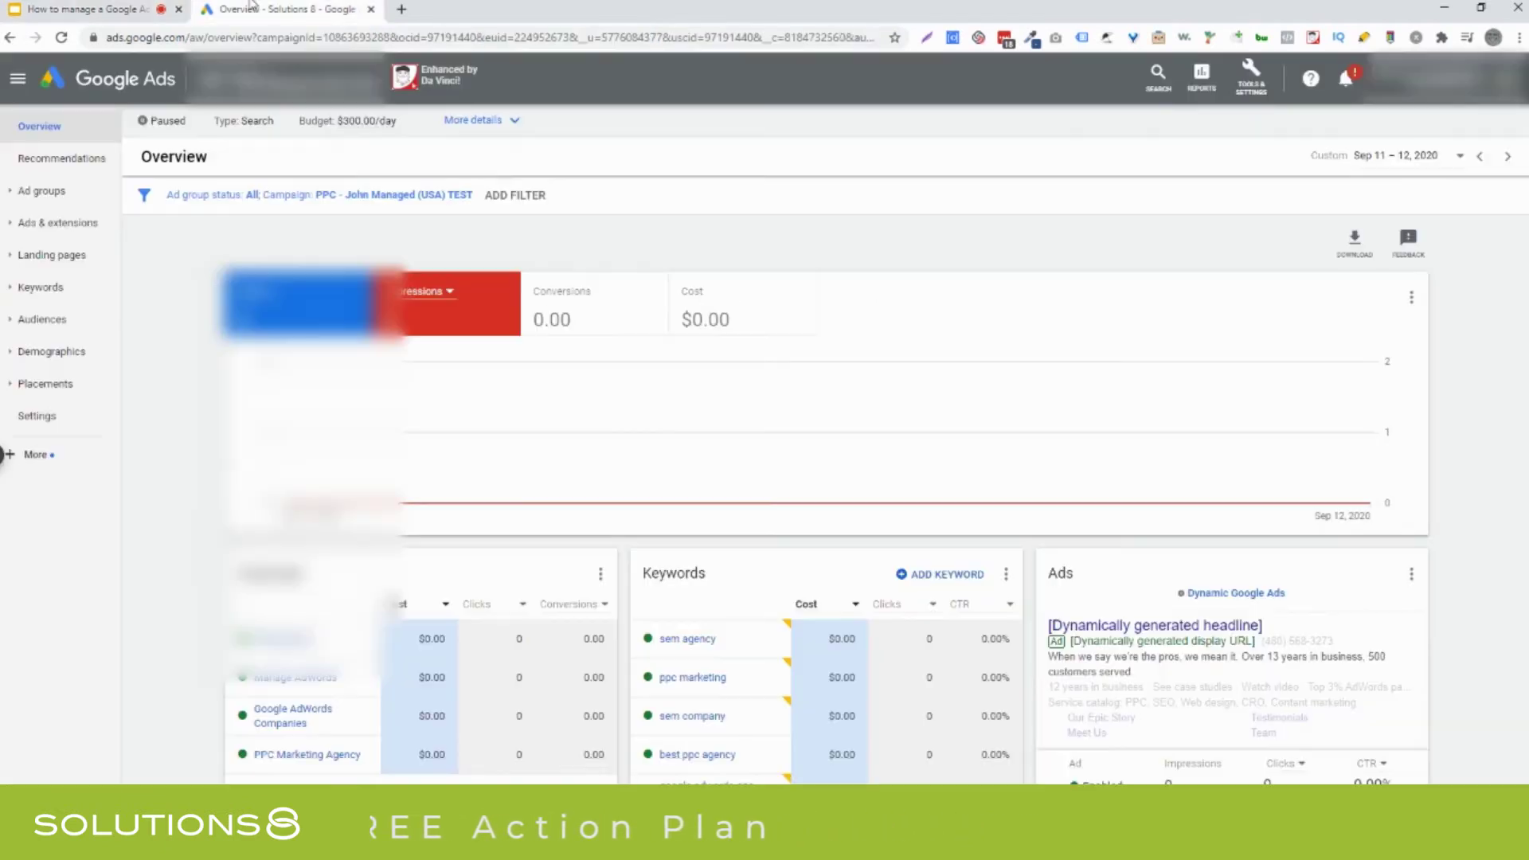
left_click(40, 287)
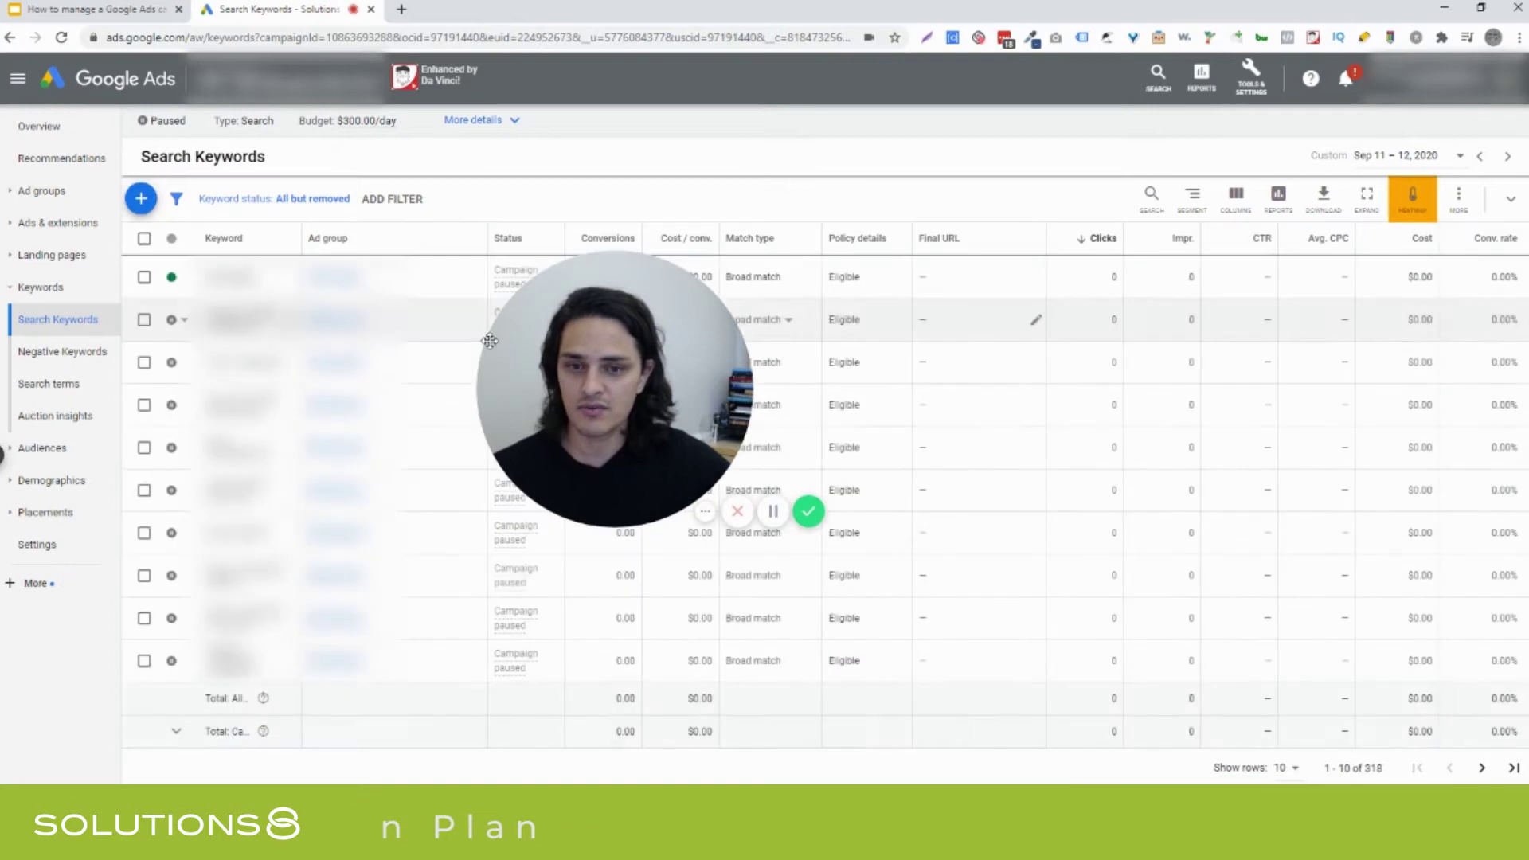
left_click(1235, 199)
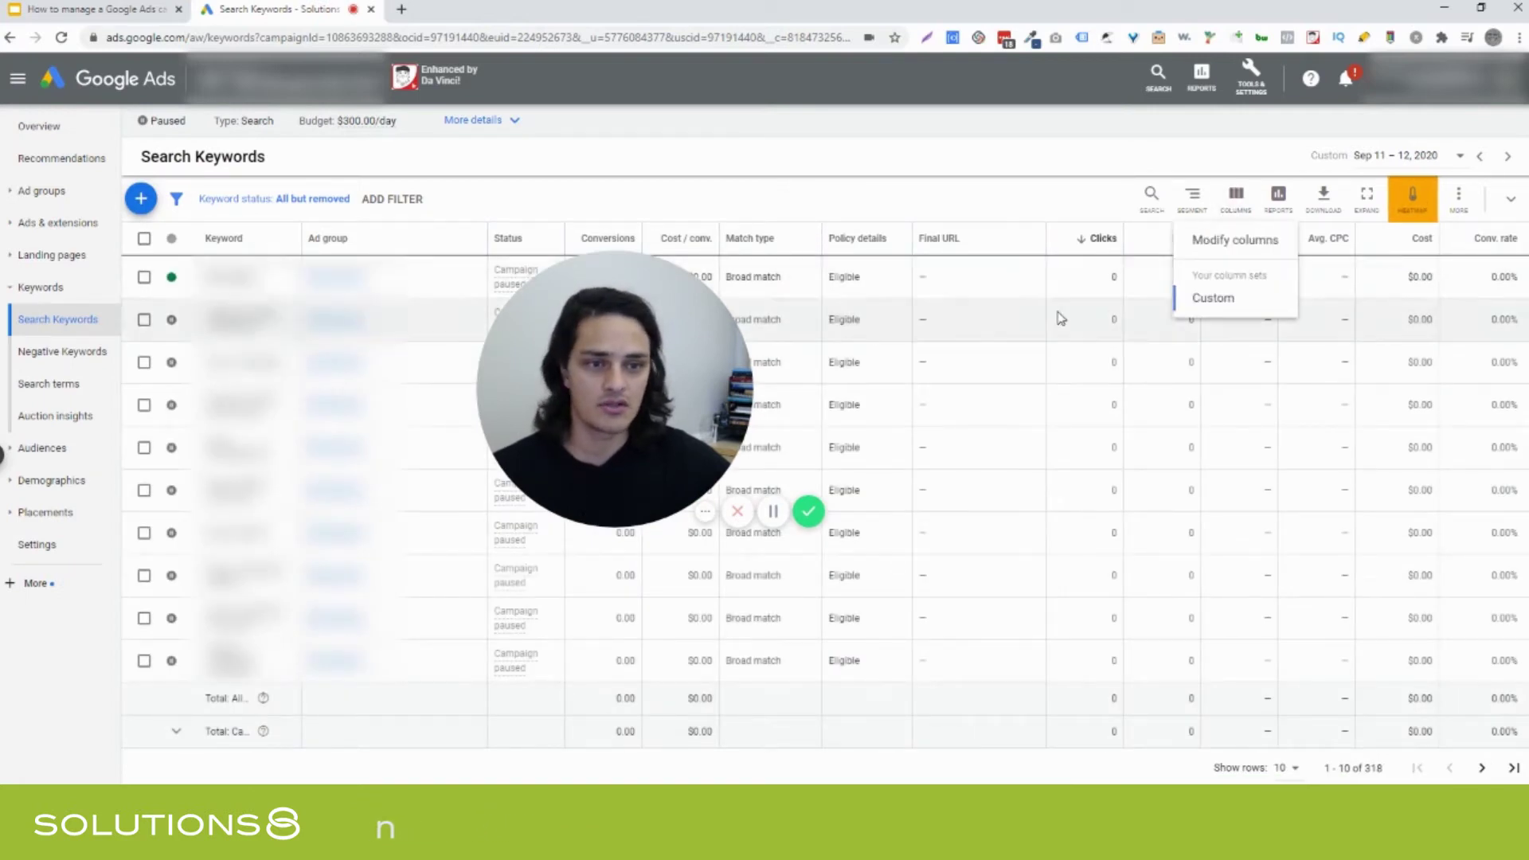
left_click(1234, 240)
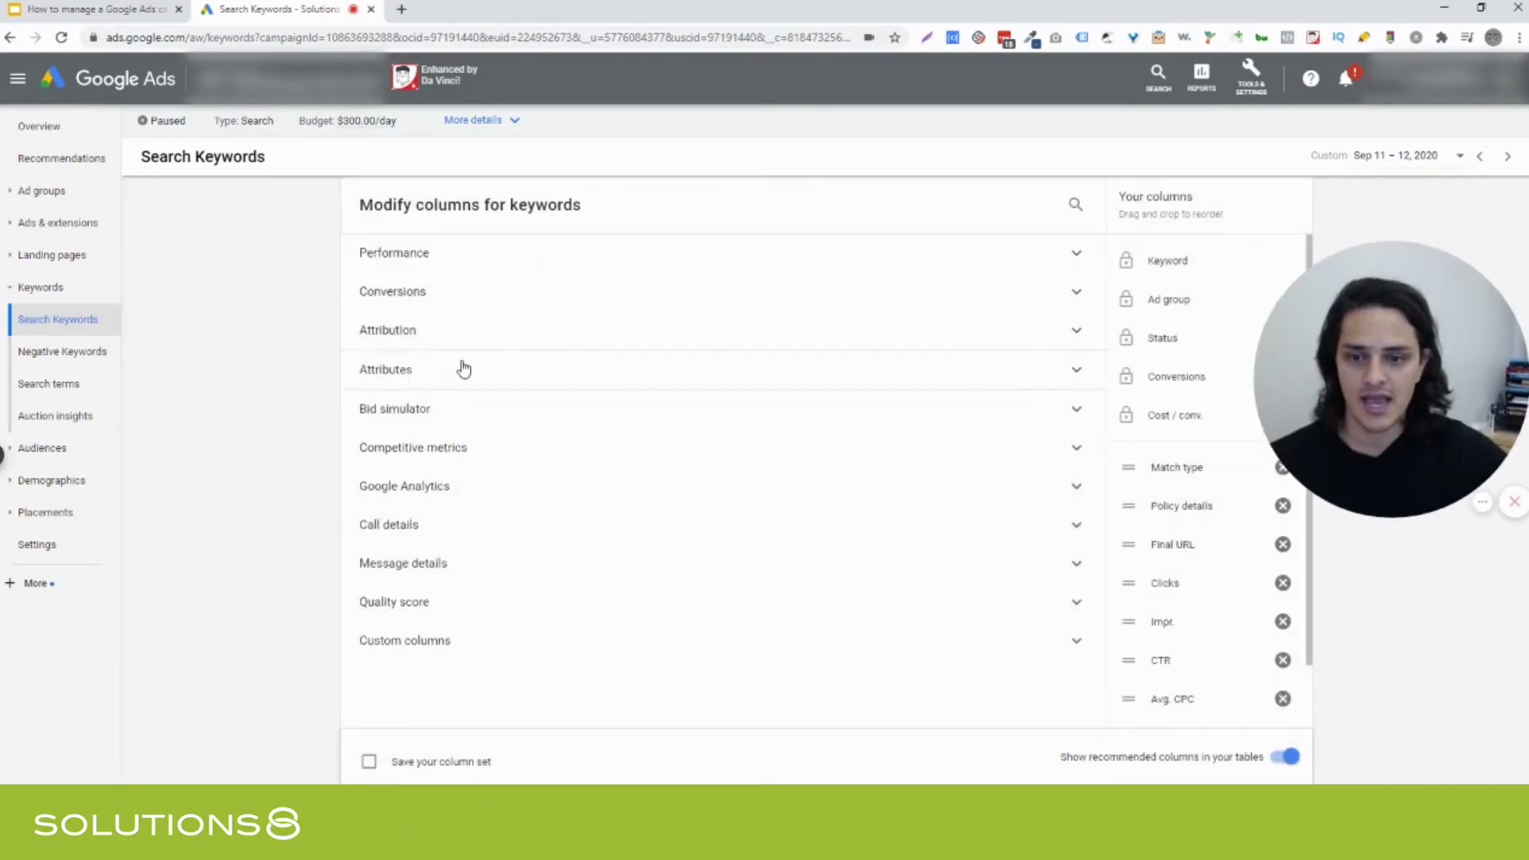
left_click(462, 371)
left_click(764, 481)
left_click(371, 513)
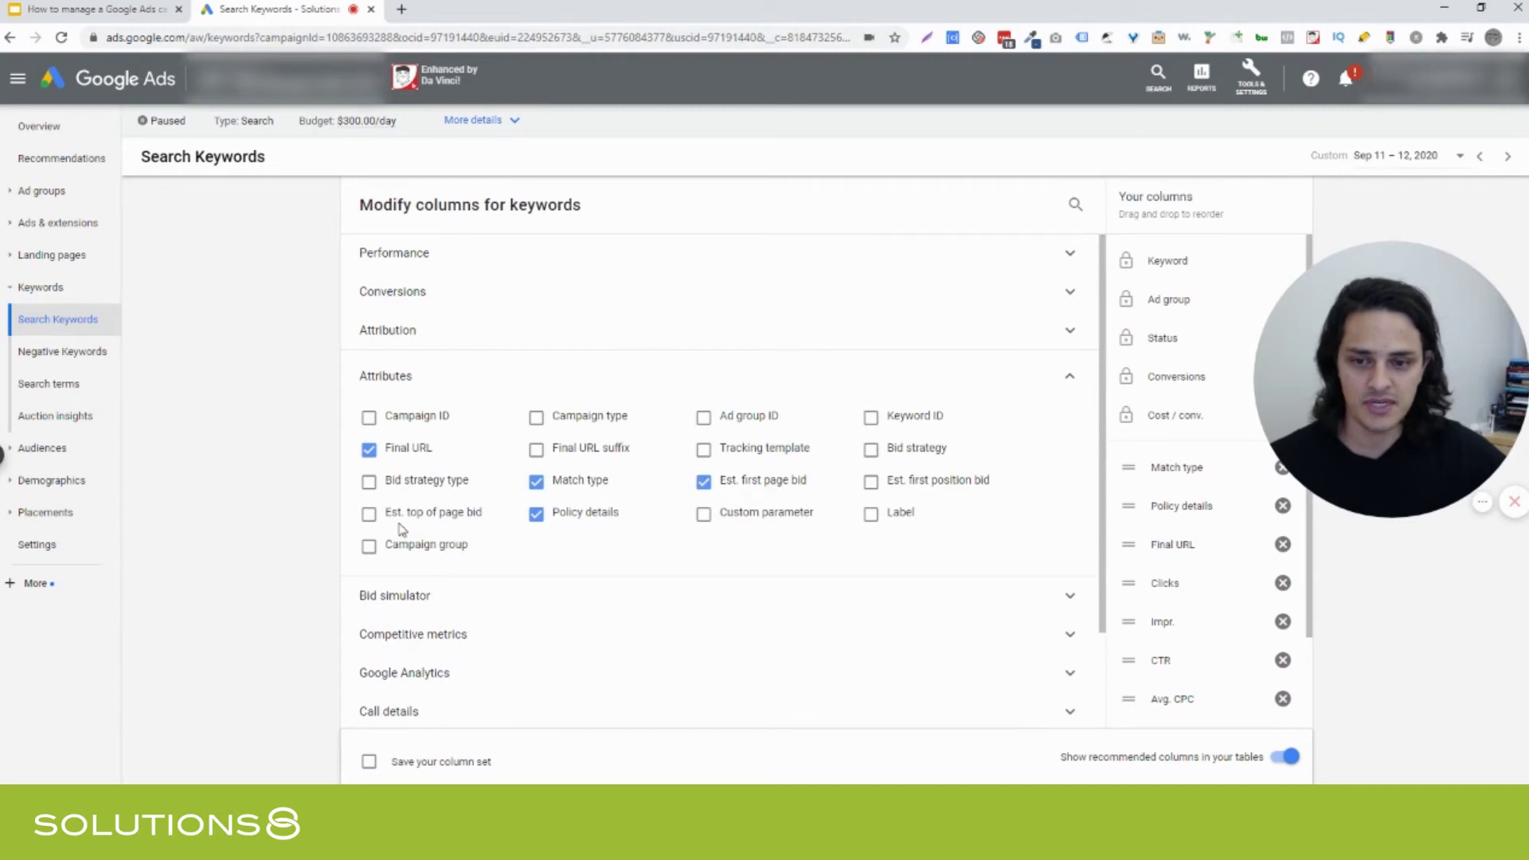
left_click(893, 478)
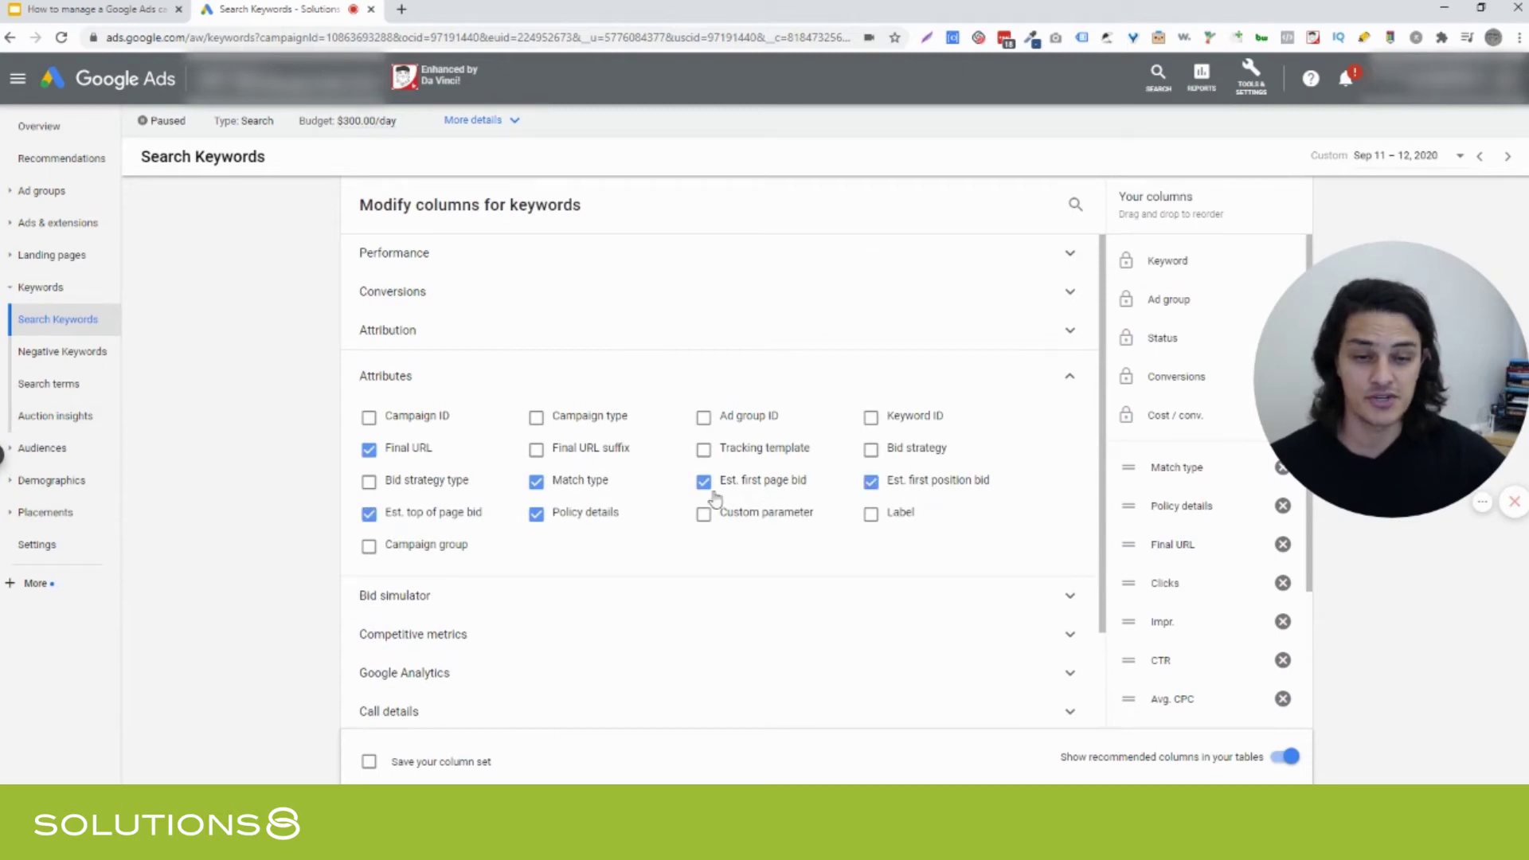
scroll(1208, 600, "down", 3)
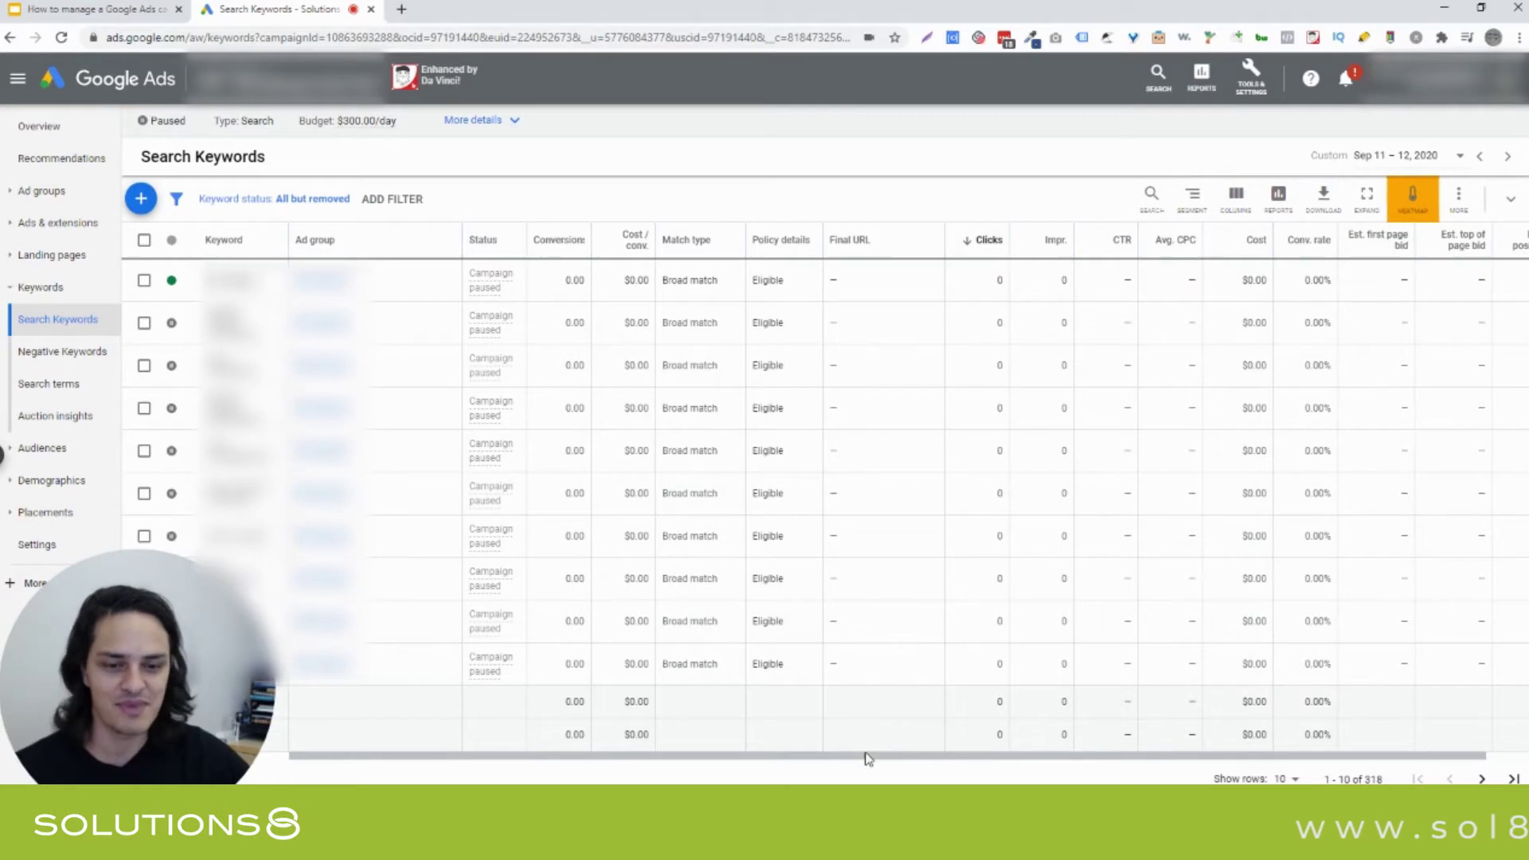
Advance the presentation to the Search Terms report slide, then go back to the Google Ads keywords page.
left_click_drag(866, 756, 947, 761)
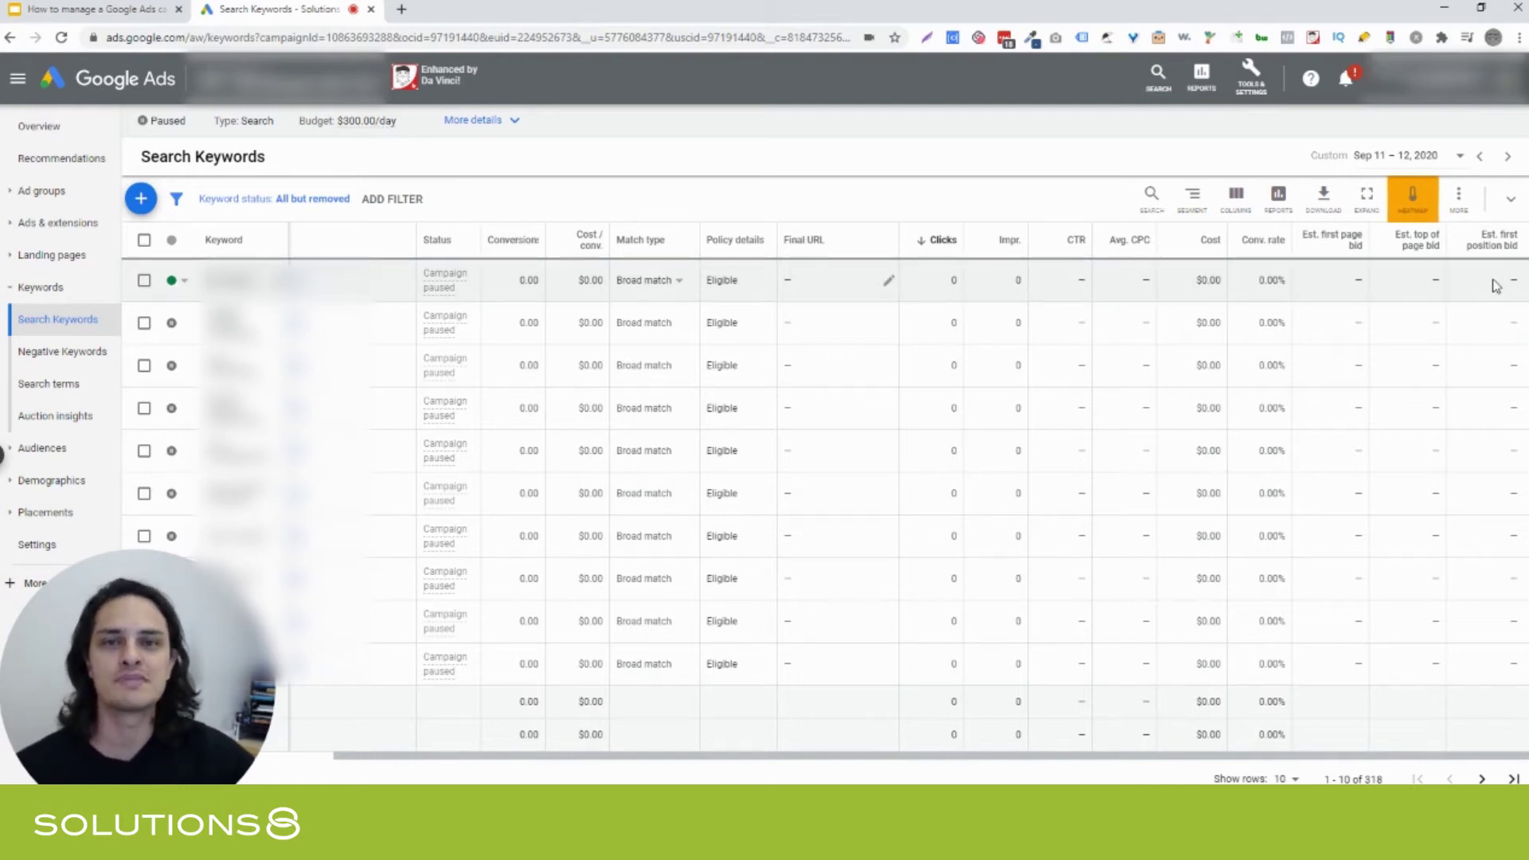
mouse_move(1484, 245)
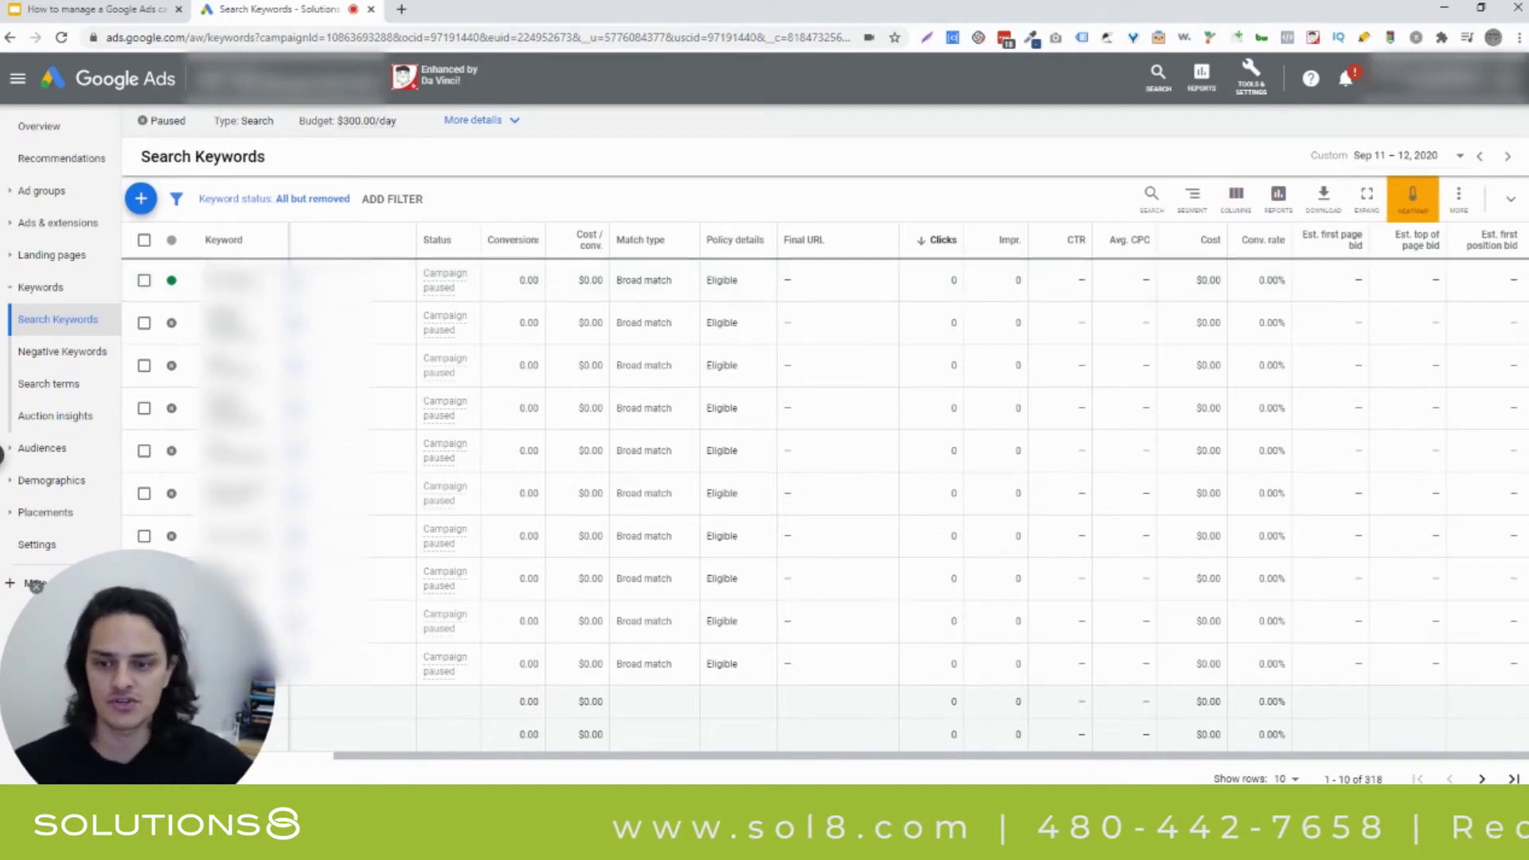
left_click(35, 585)
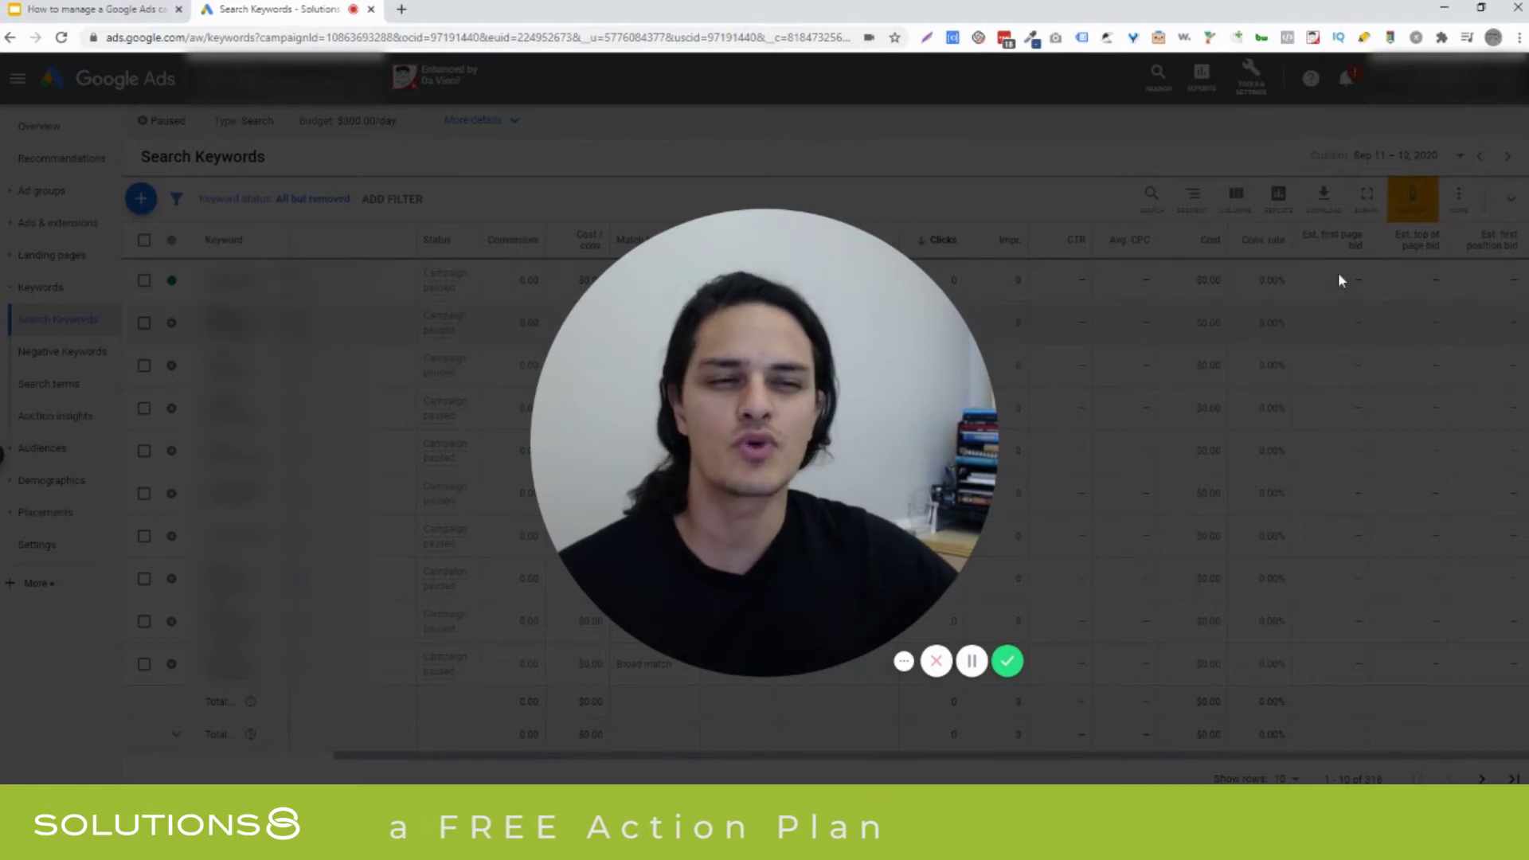
mouse_move(762, 661)
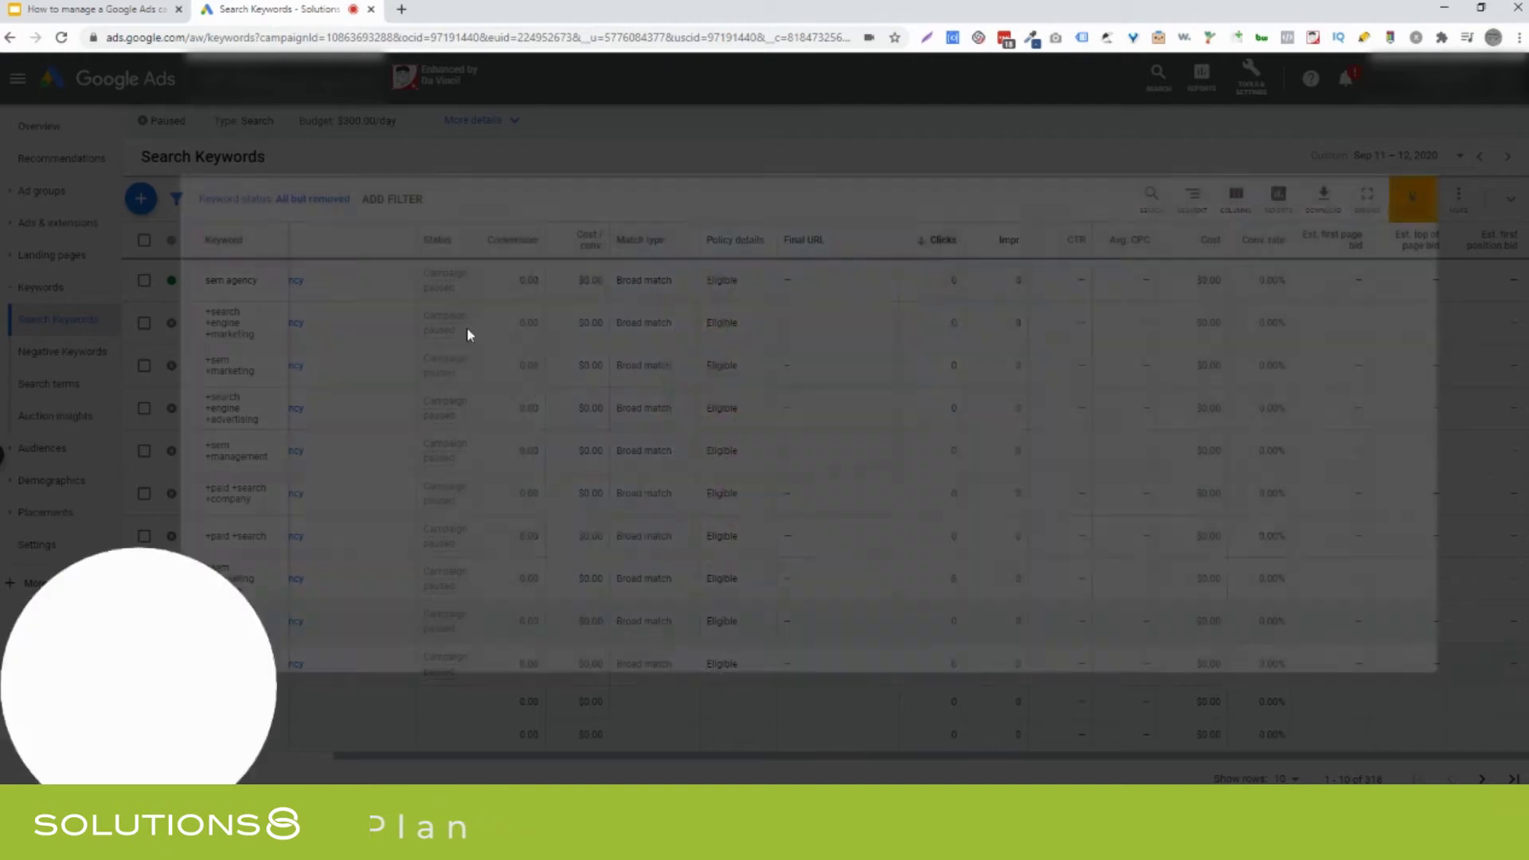
left_click(86, 9)
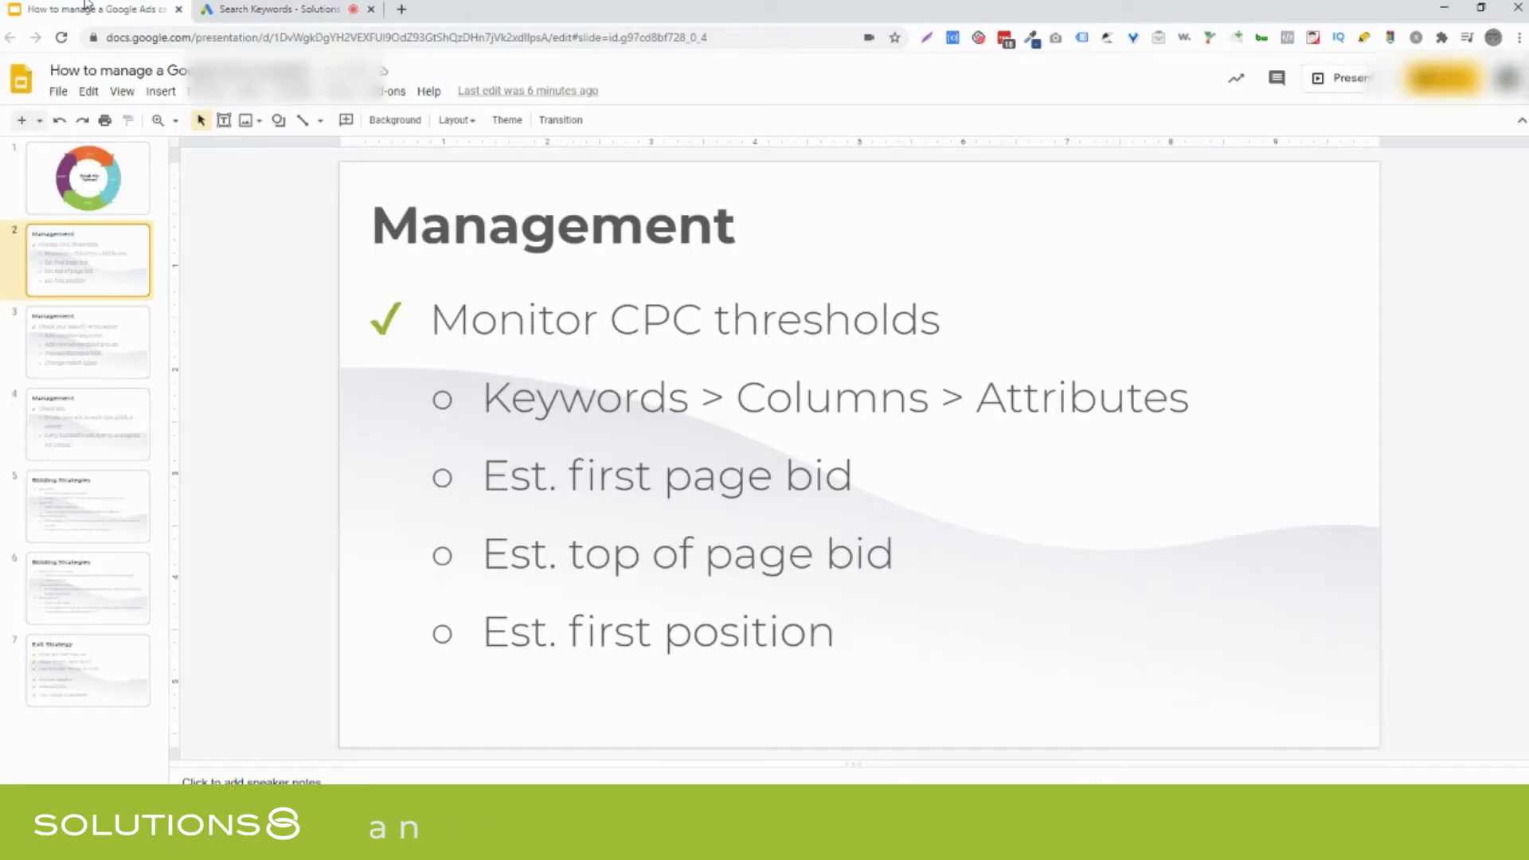
left_click(63, 344)
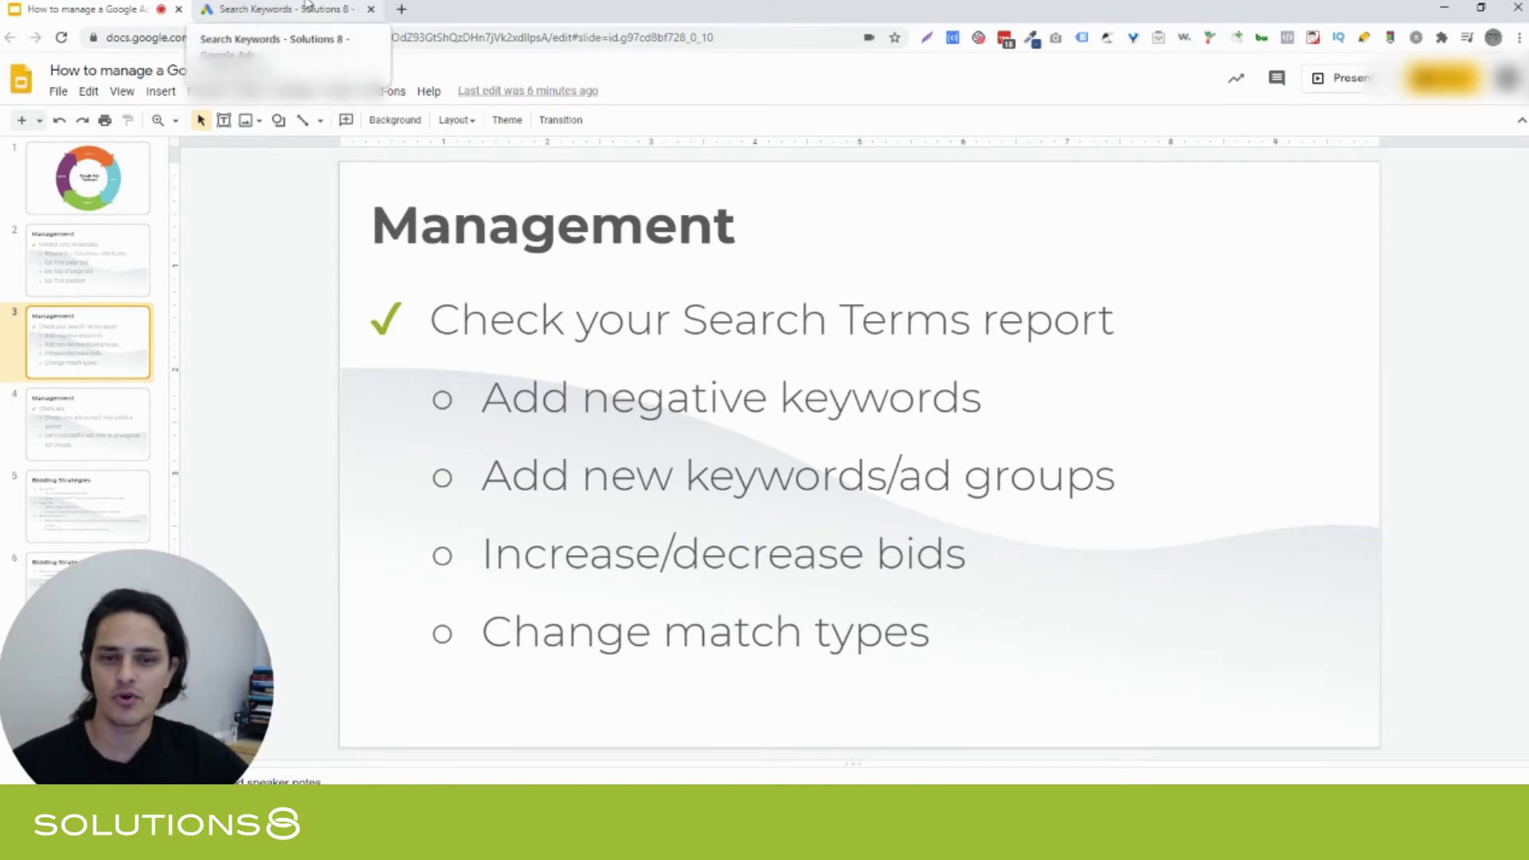
left_click(335, 16)
View the empty Sep 11–12 search terms report, then list the campaign's 18 exact-match negative keywords.
left_click(49, 385)
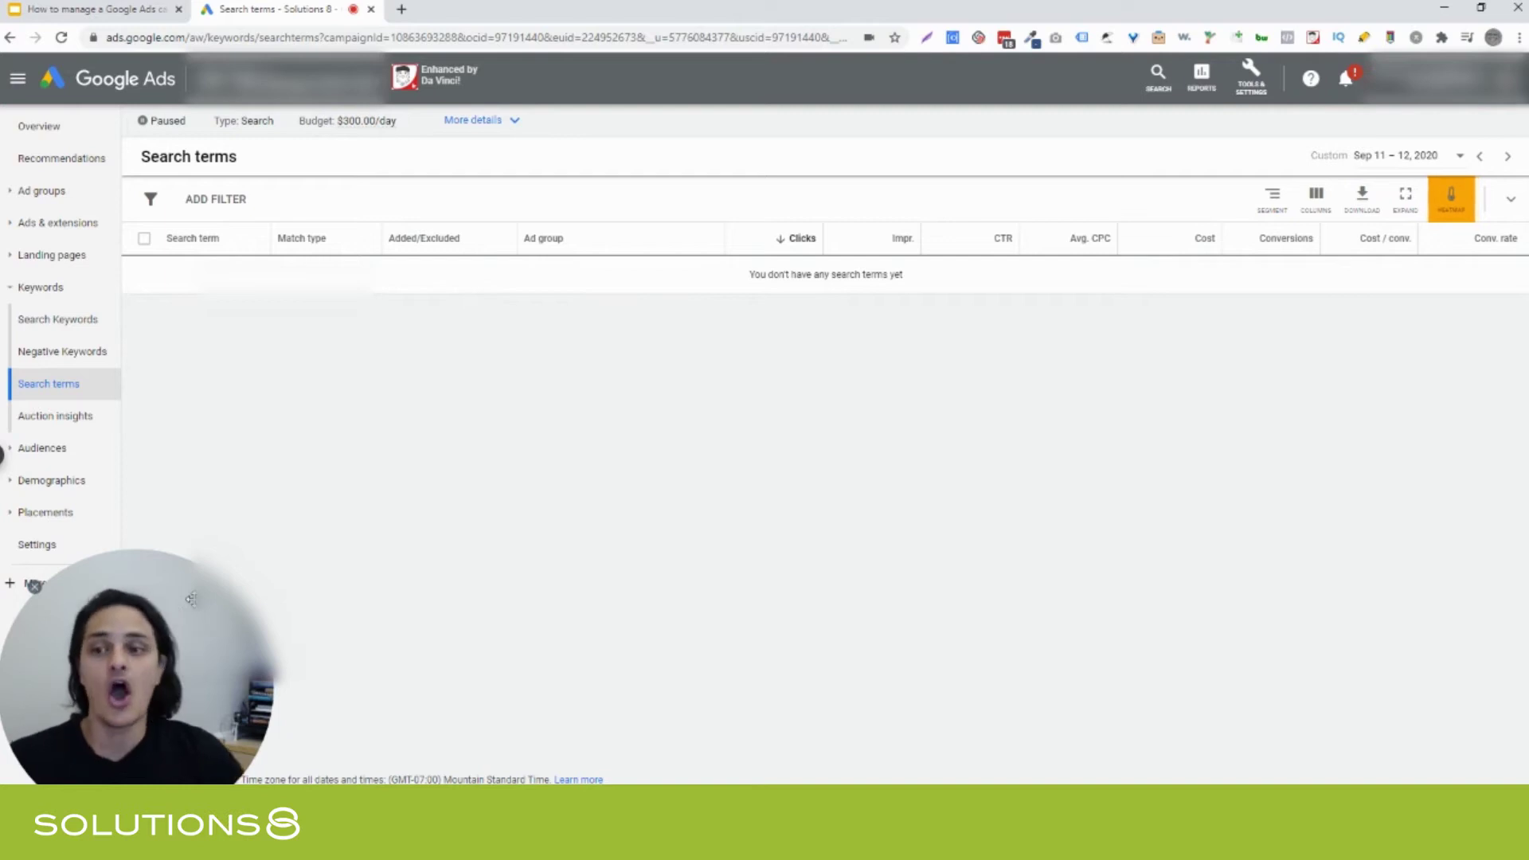
left_click(57, 358)
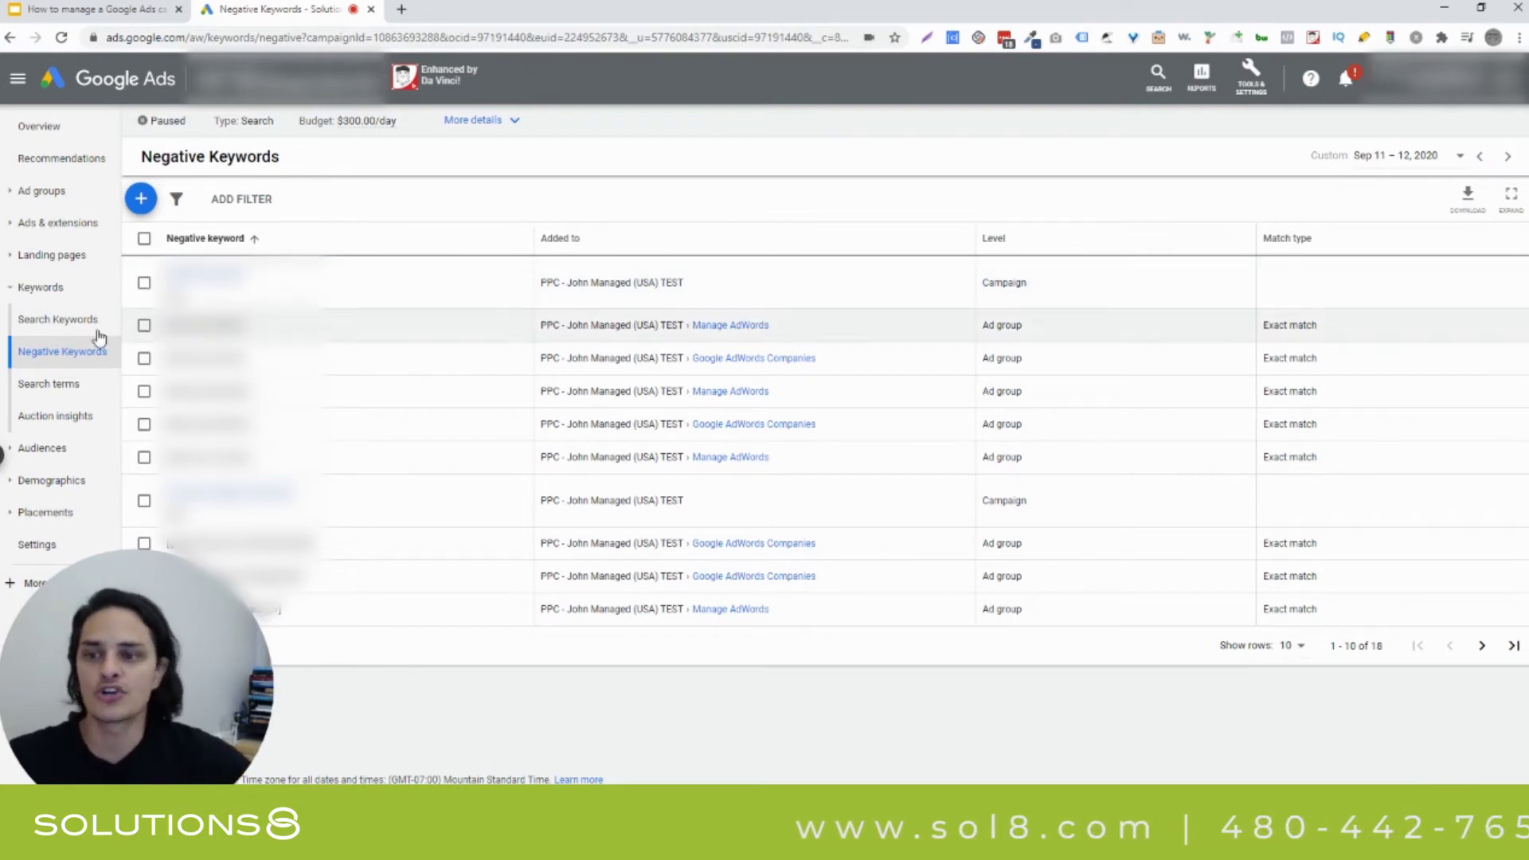
Go back to Search Keywords, then reopen the still-empty Sep 11–12 search terms report.
left_click(58, 320)
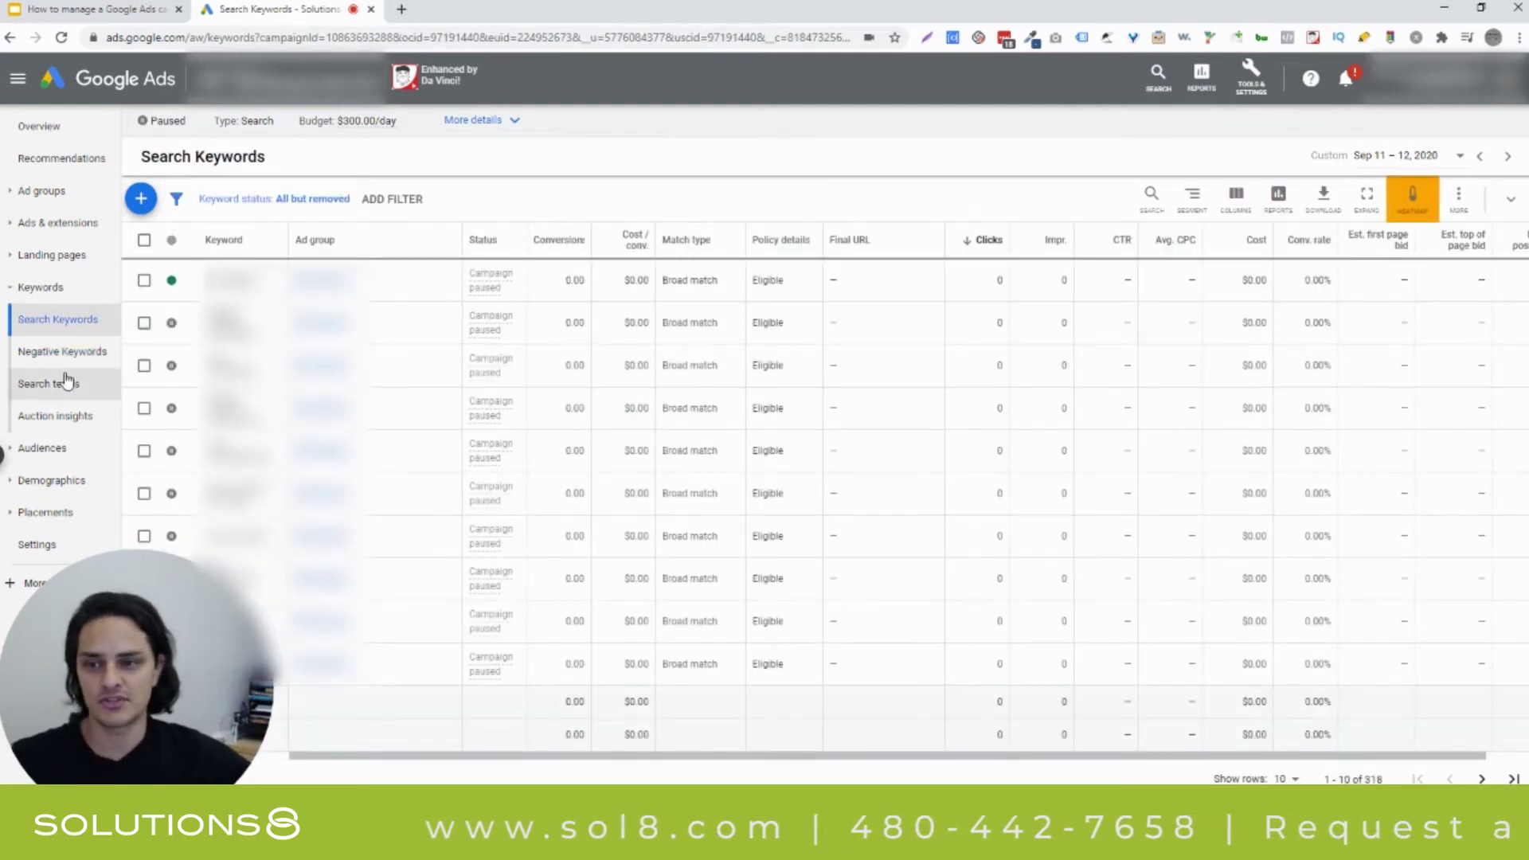
left_click(67, 384)
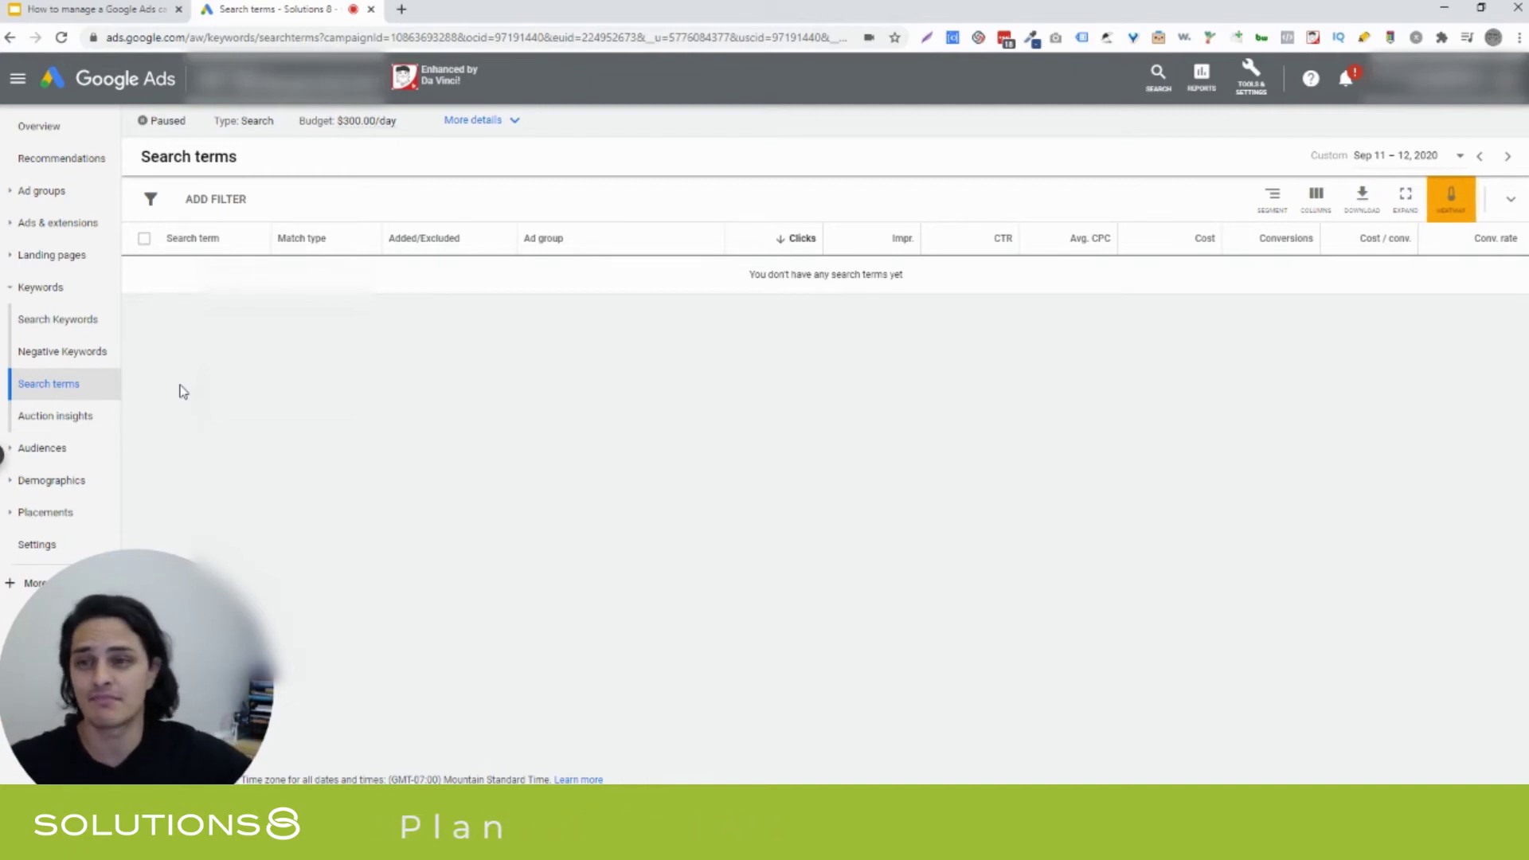
Show the Check ads Management slide (slide 4), then return to the Google Ads search terms.
key("ctrl+shift+Tab")
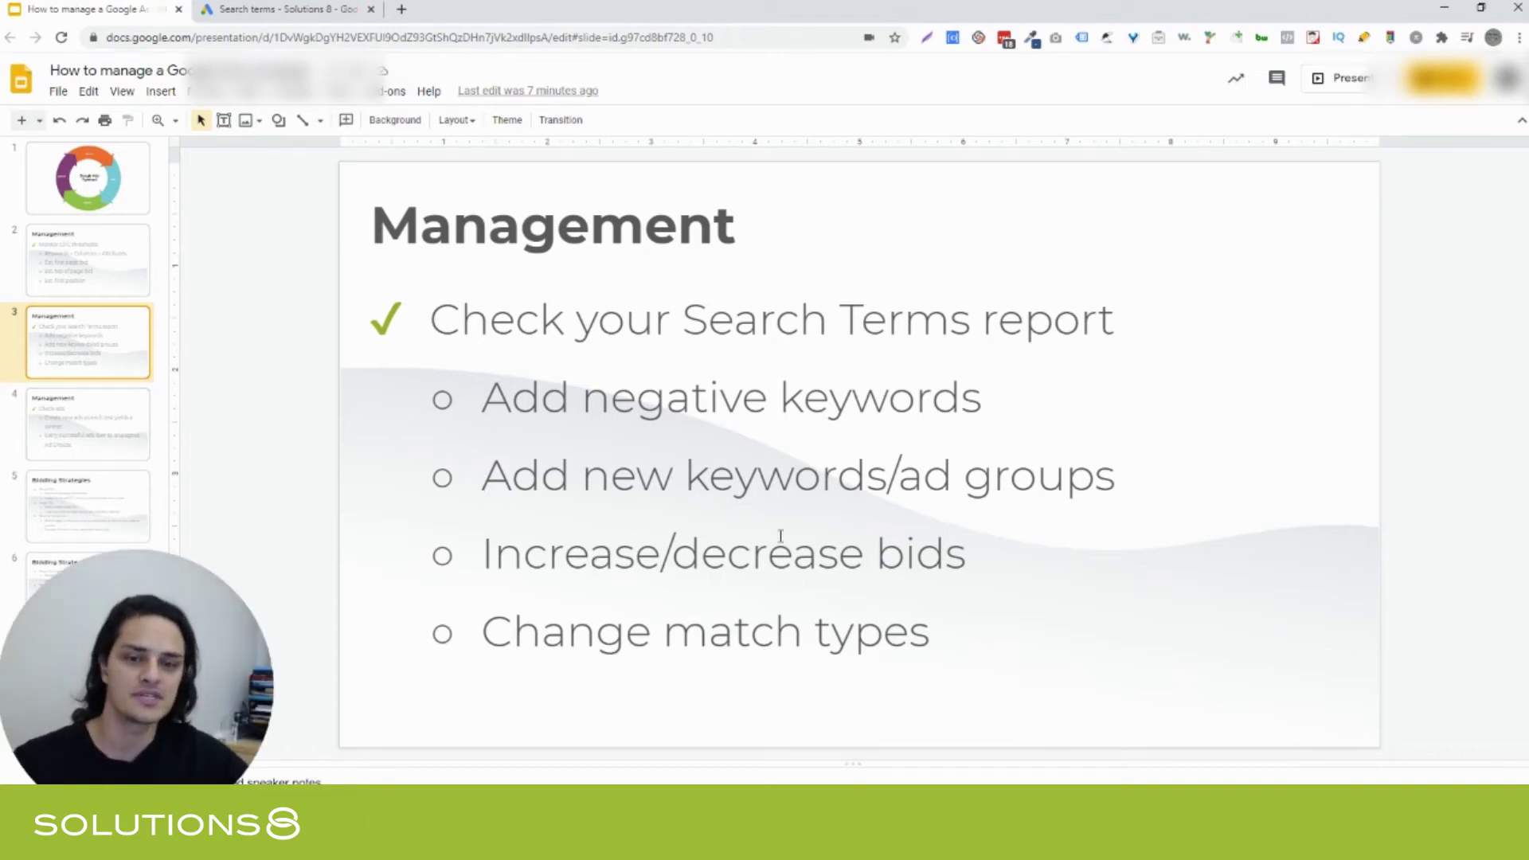
left_click_drag(250, 654, 1497, 717)
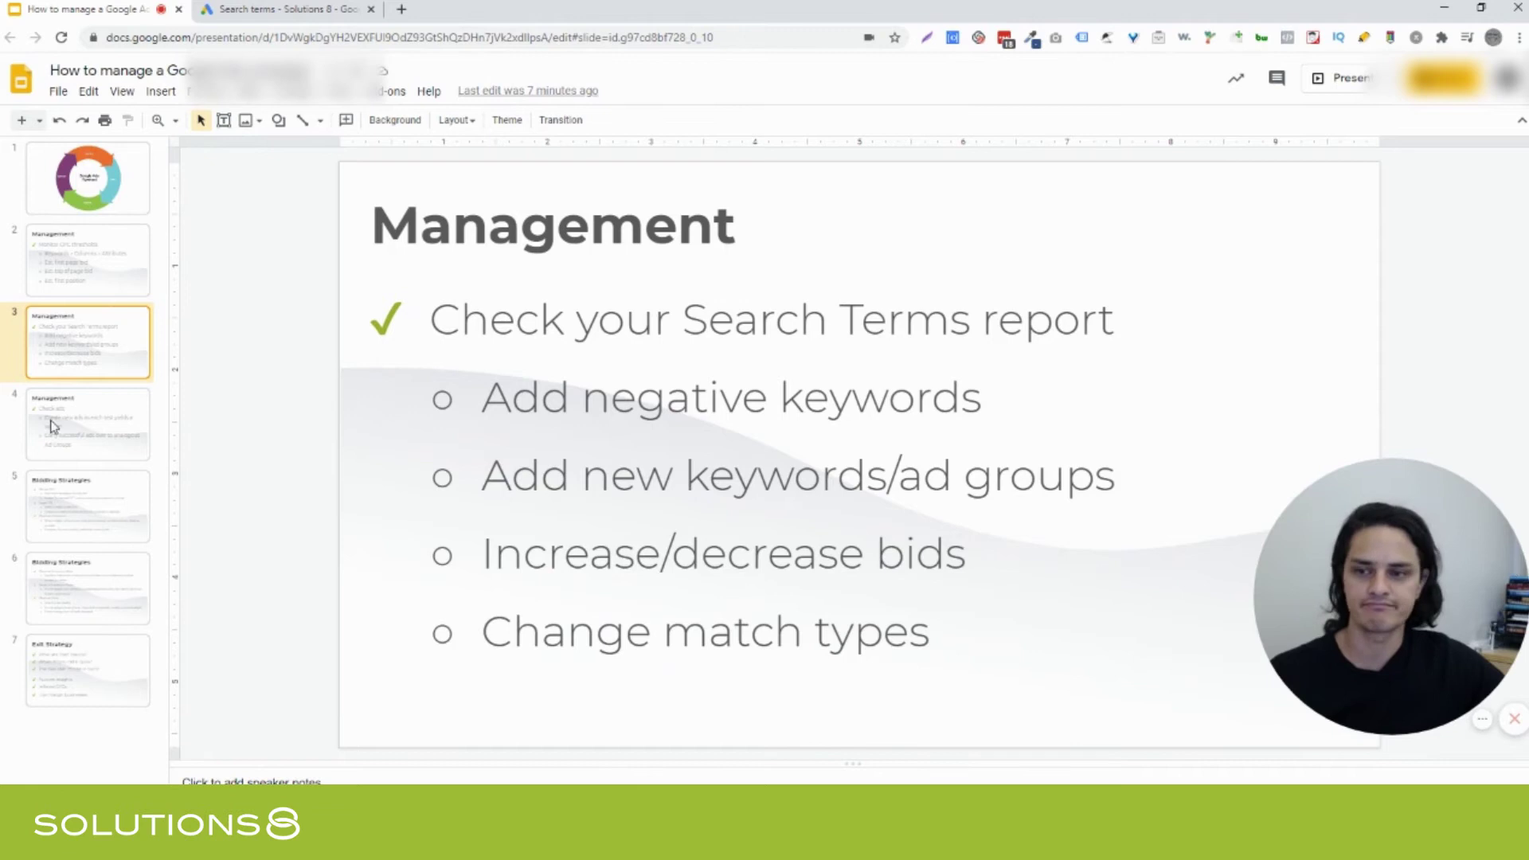
left_click(50, 425)
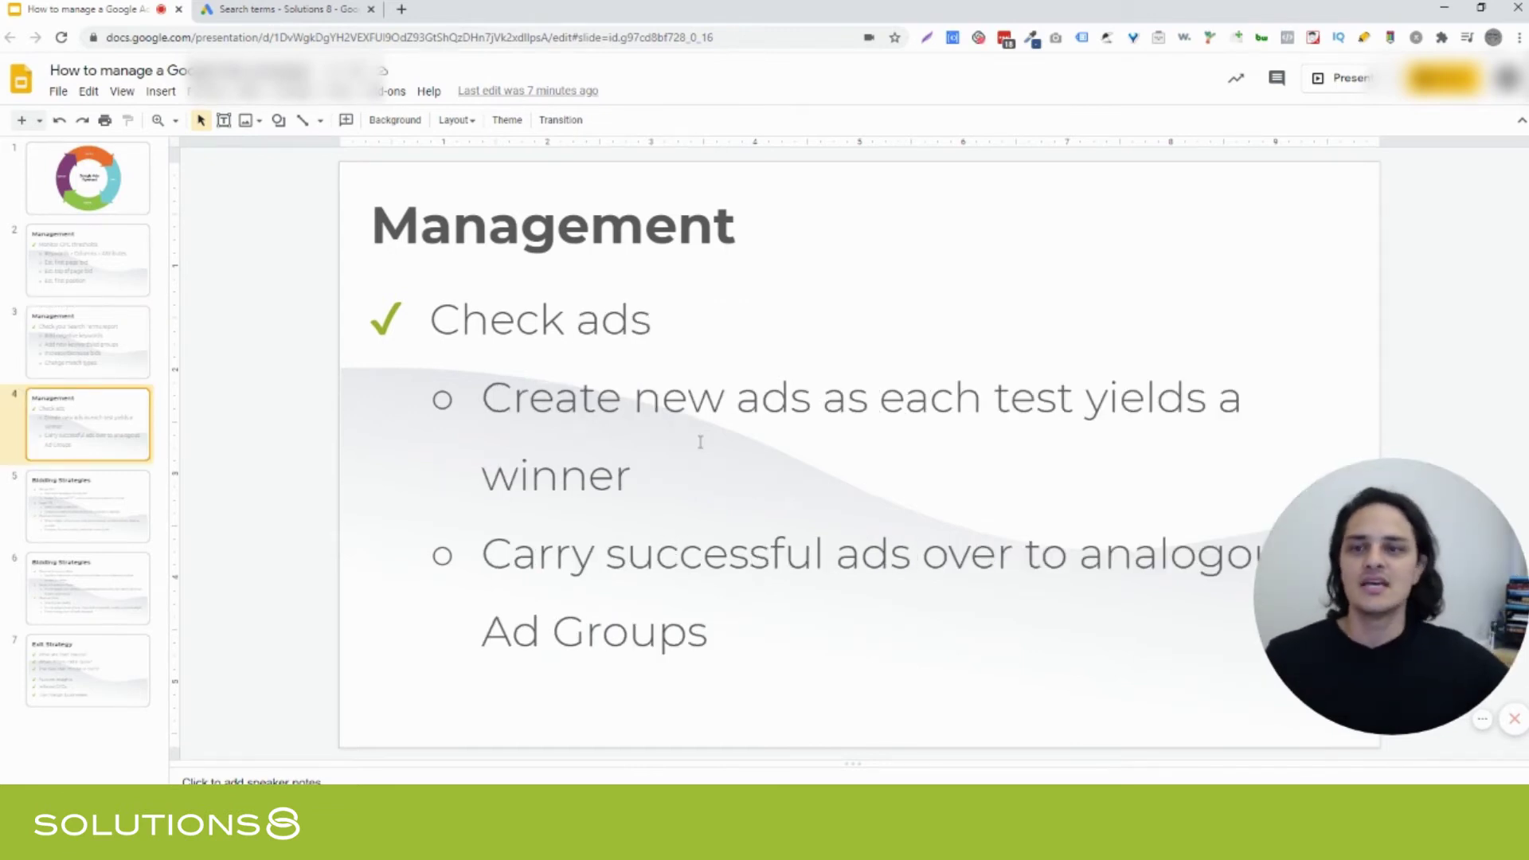
left_click(286, 9)
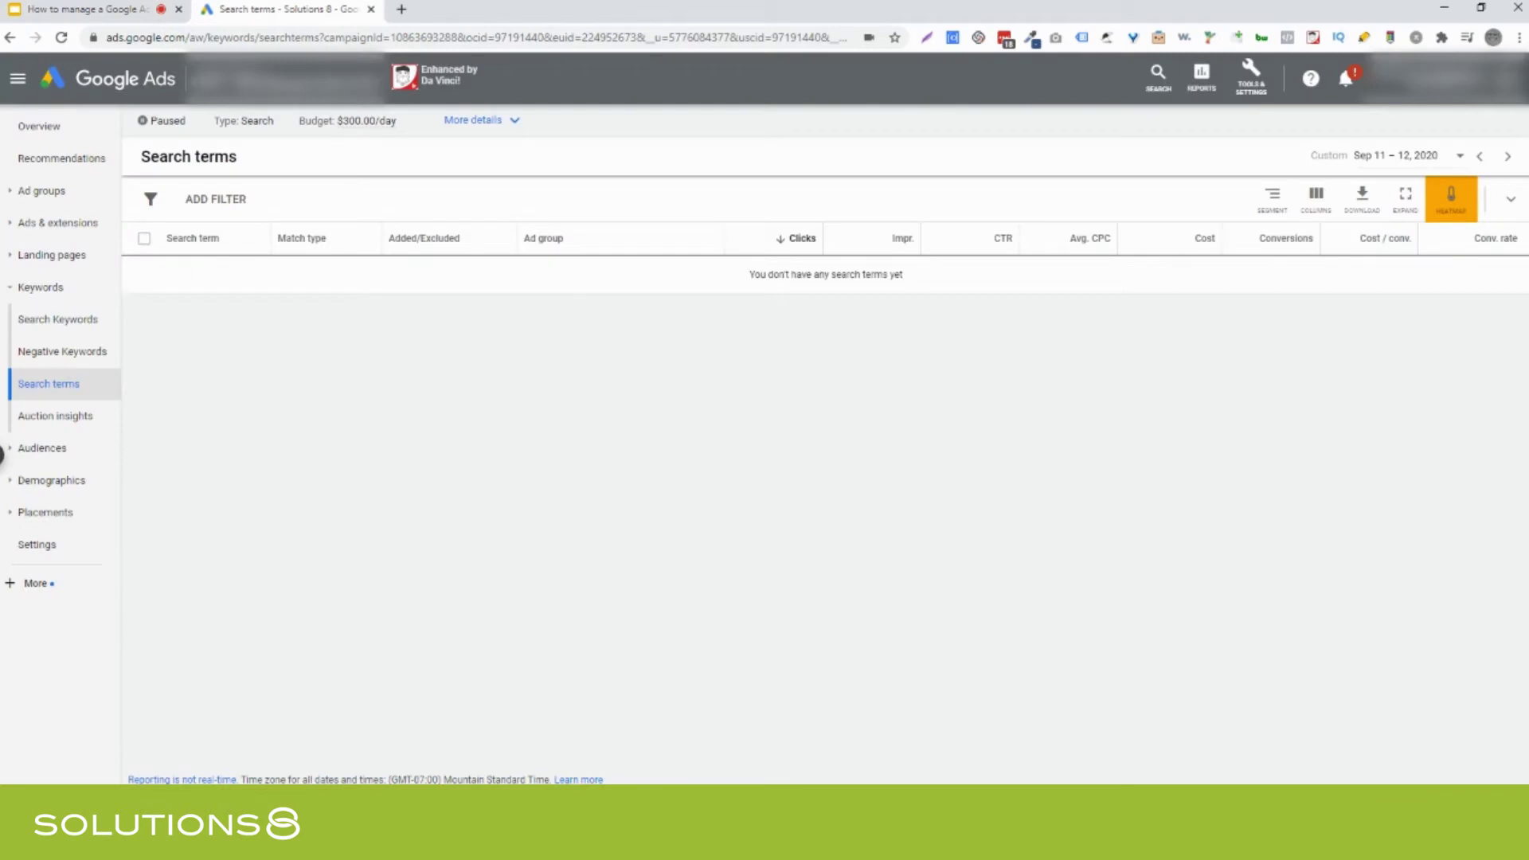
Open the campaign's Ads list, then return to the Check ads slide in the presentation.
left_click(29, 228)
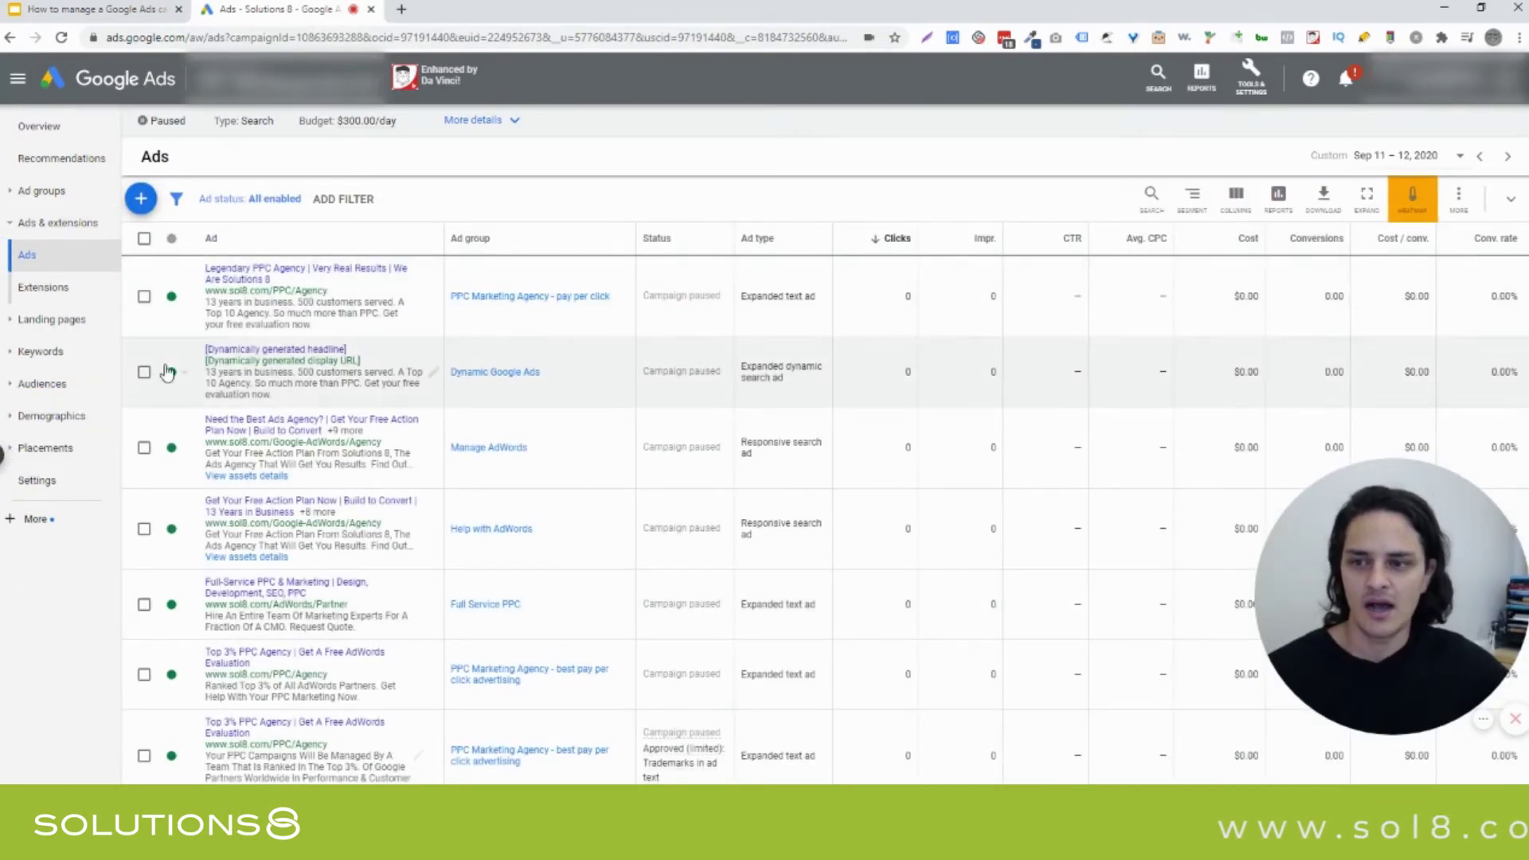
left_click(102, 8)
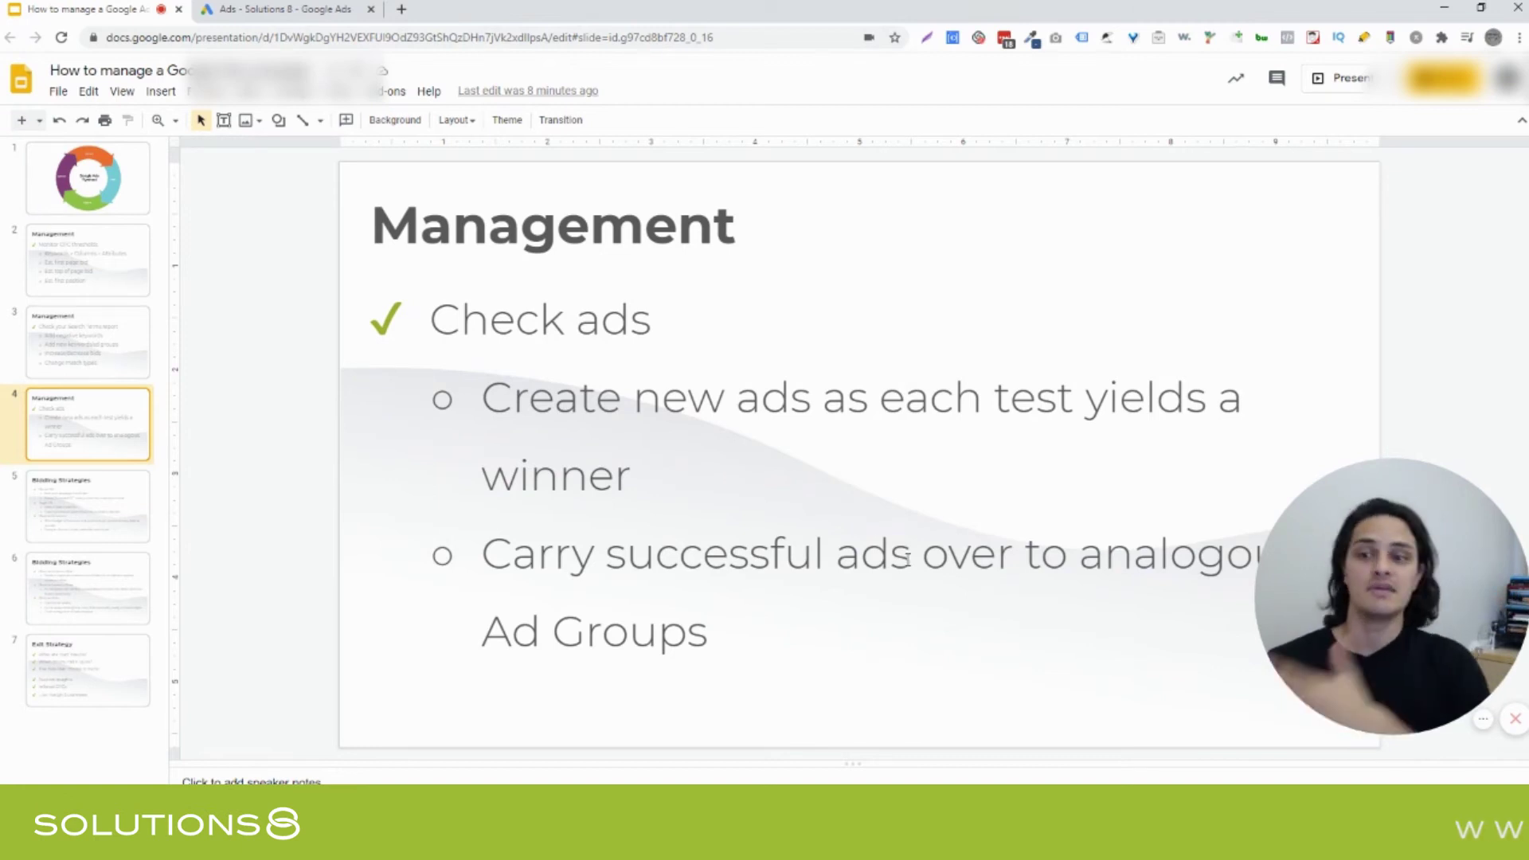
Show slide 5, covering Manual CPC, Target CPA and Maximize Conversions bidding.
left_click(89, 499)
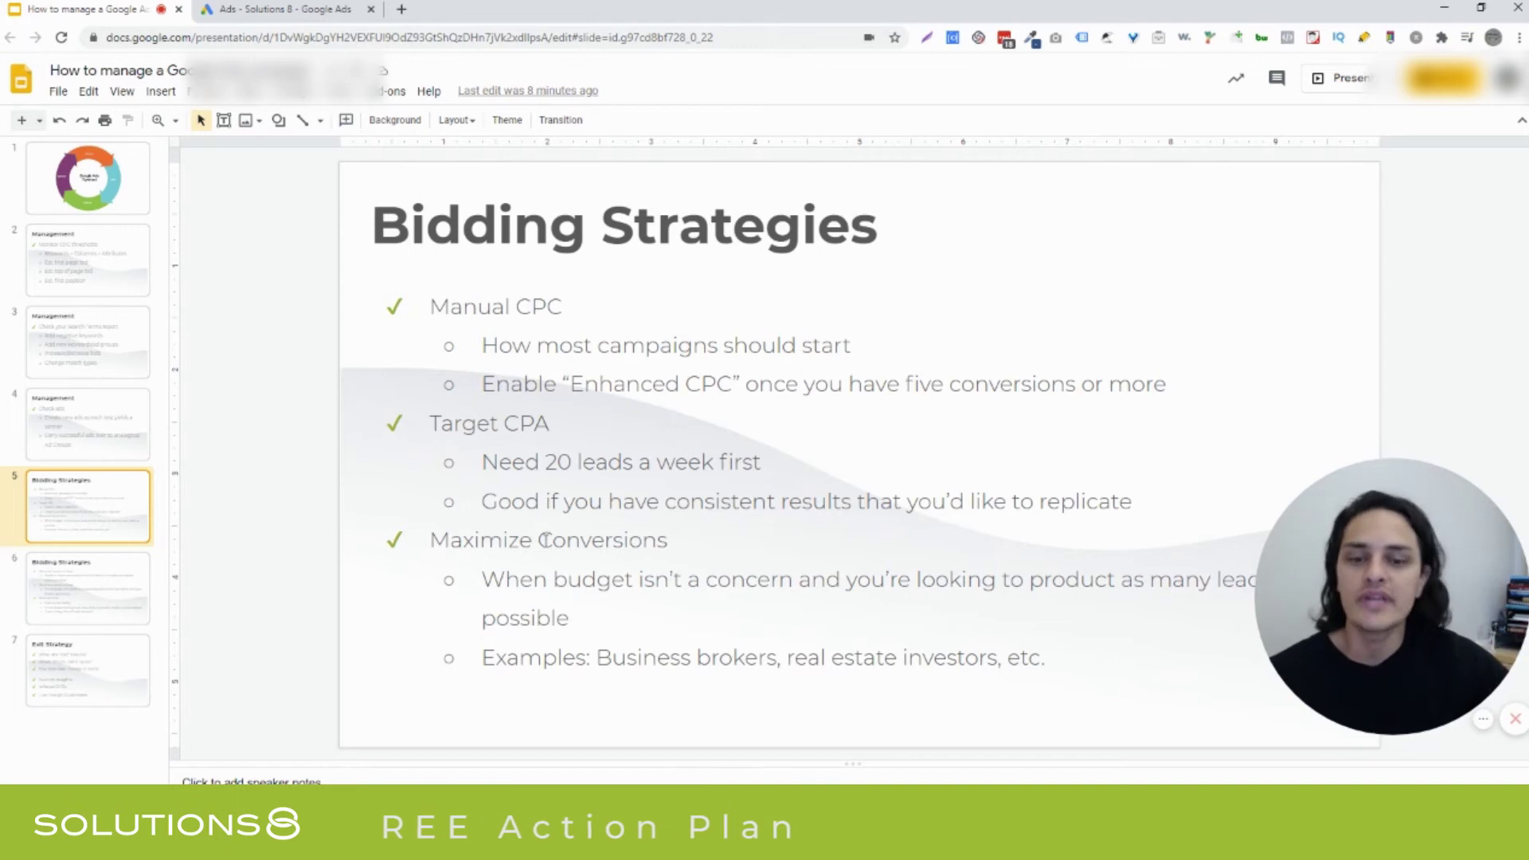
Show slide 6, covering Maximize Conversion Value, Maximize Impression Share and Maximize Clicks.
left_click(89, 599)
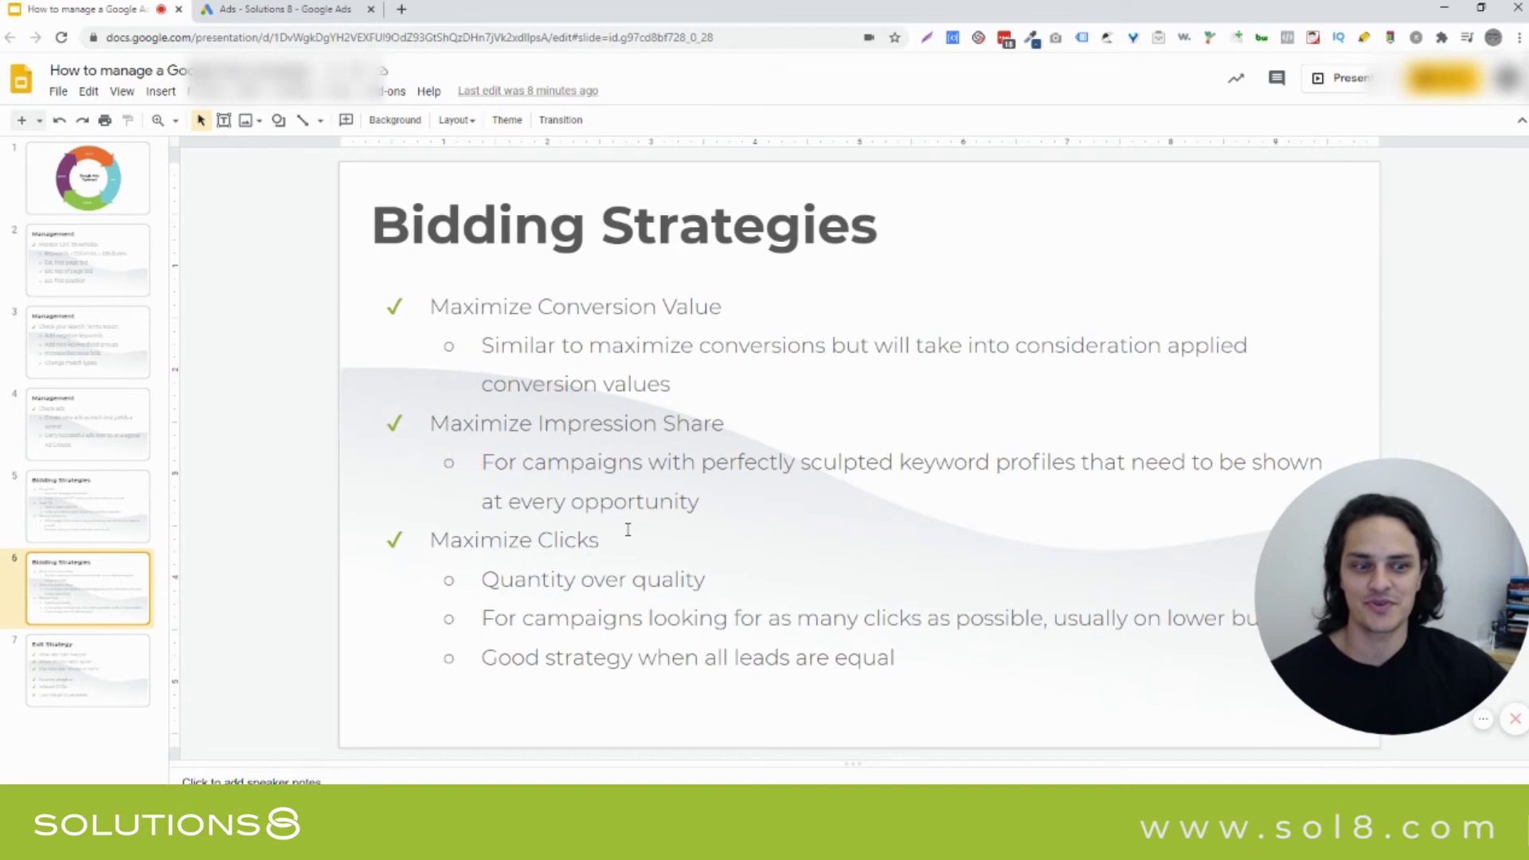
Display slide 7, Exit Strategy, covering when to quit, auction insights and inflated CPCs.
left_click(98, 660)
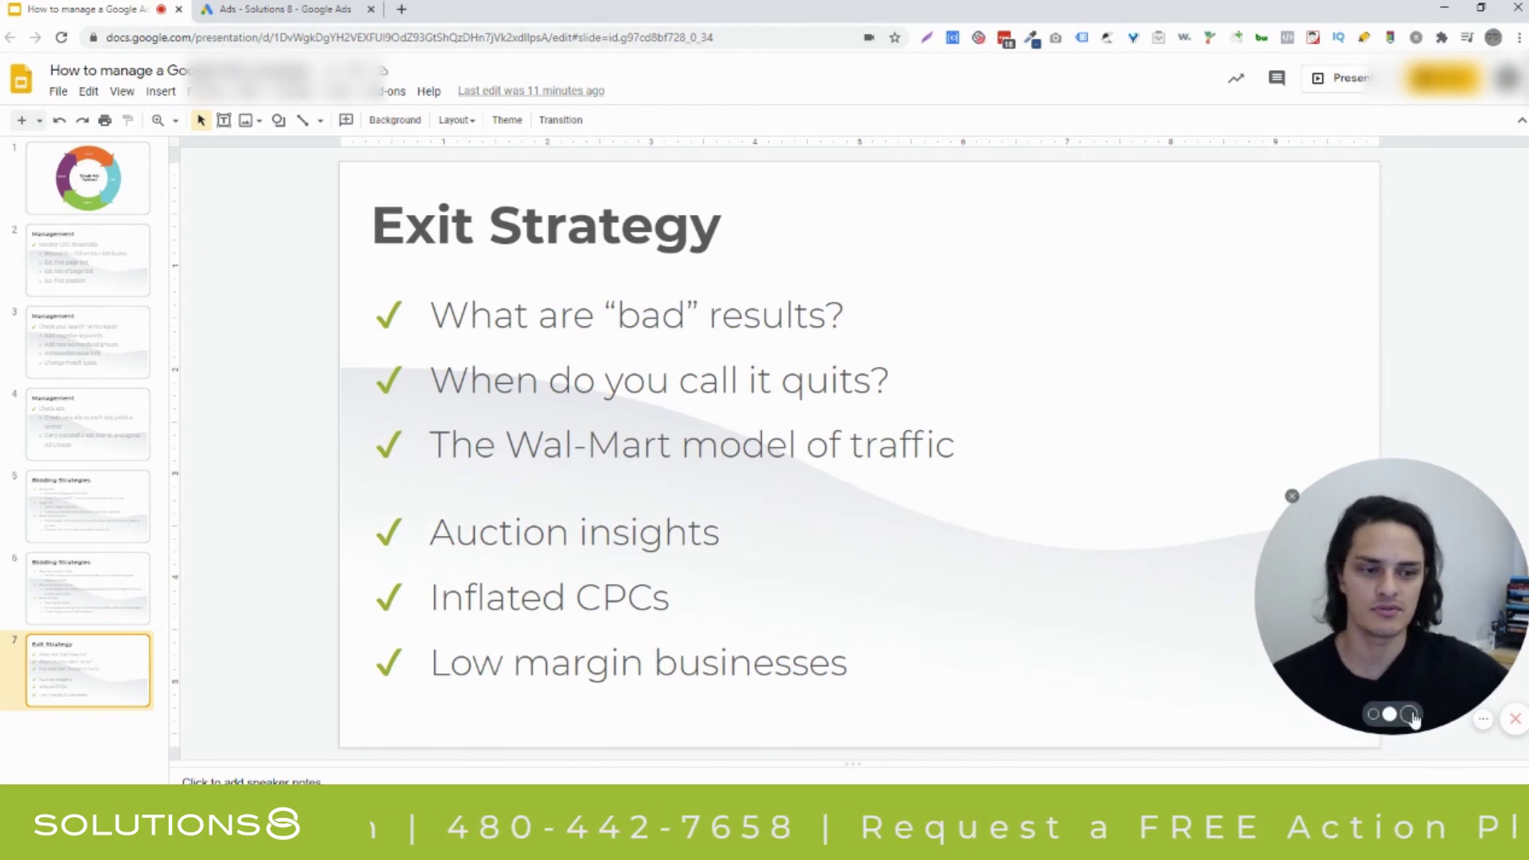
left_click(1411, 716)
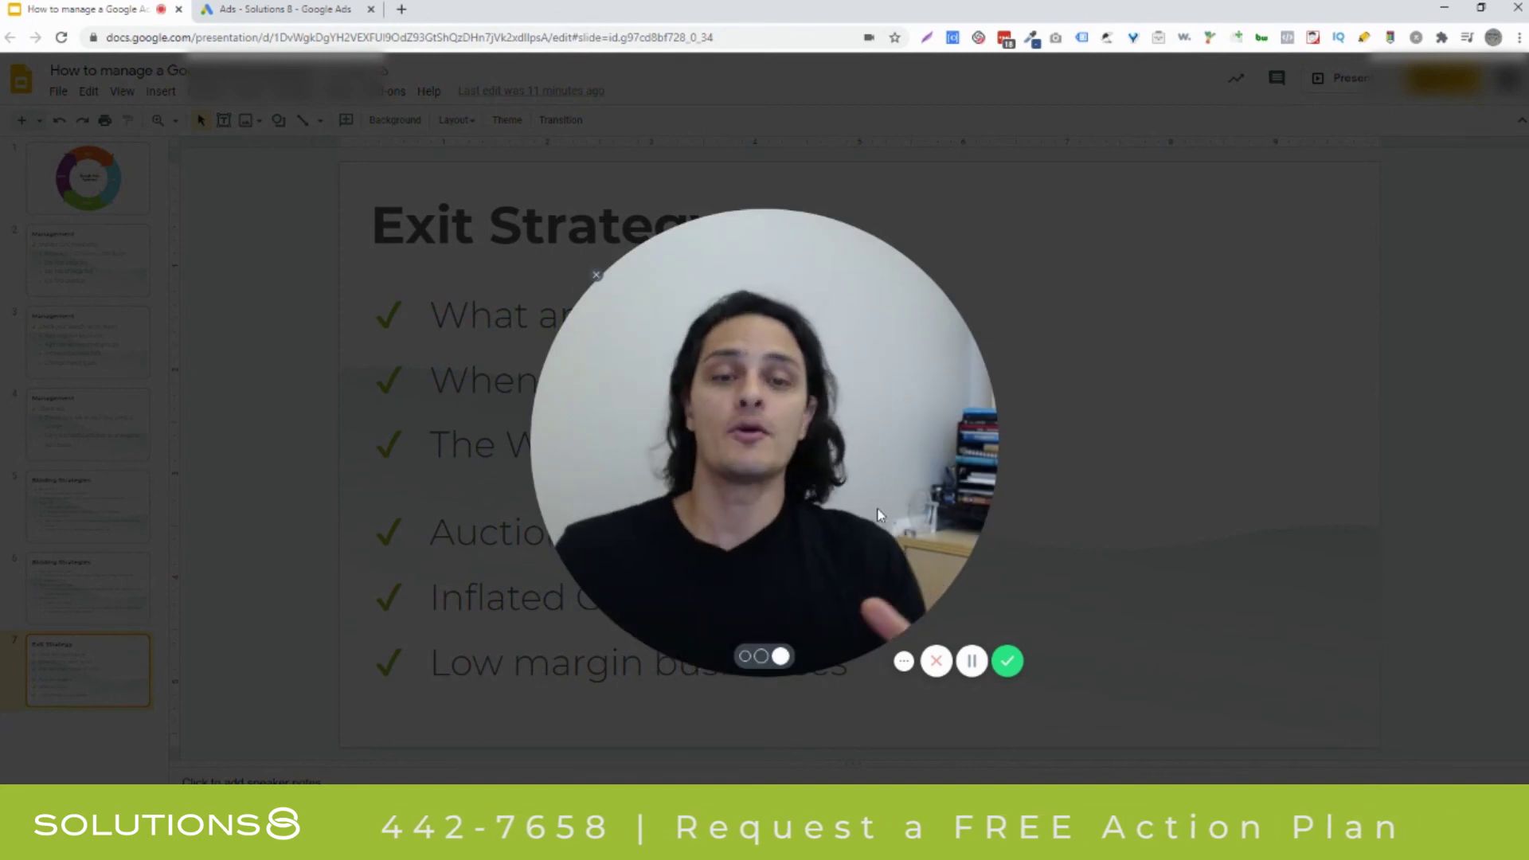